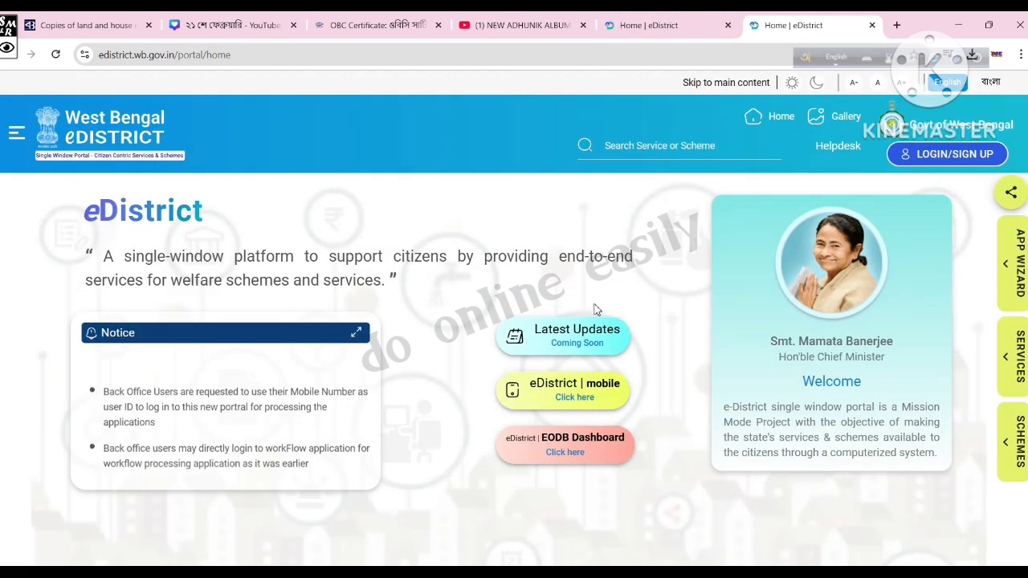
Step: Sign in to the citizen account with username, captcha and OTP, landing on the logged-in home page
left_click(7, 50)
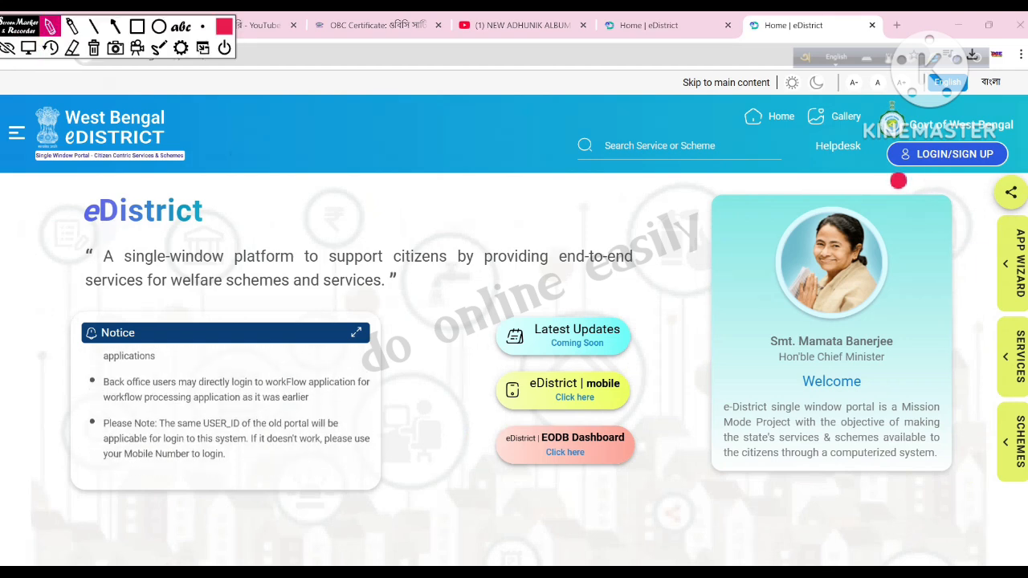
left_click_drag(890, 172, 997, 170)
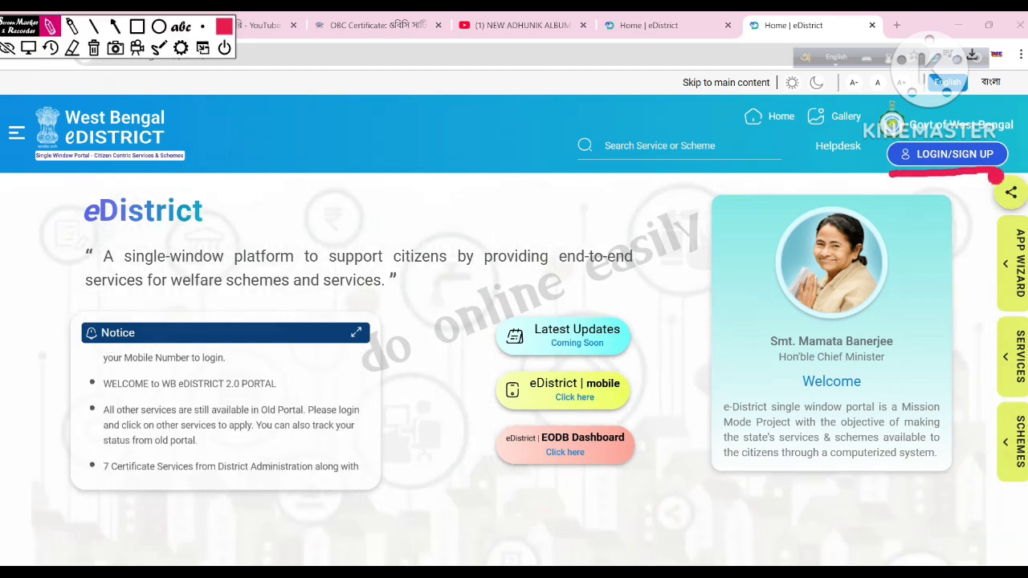
left_click(28, 48)
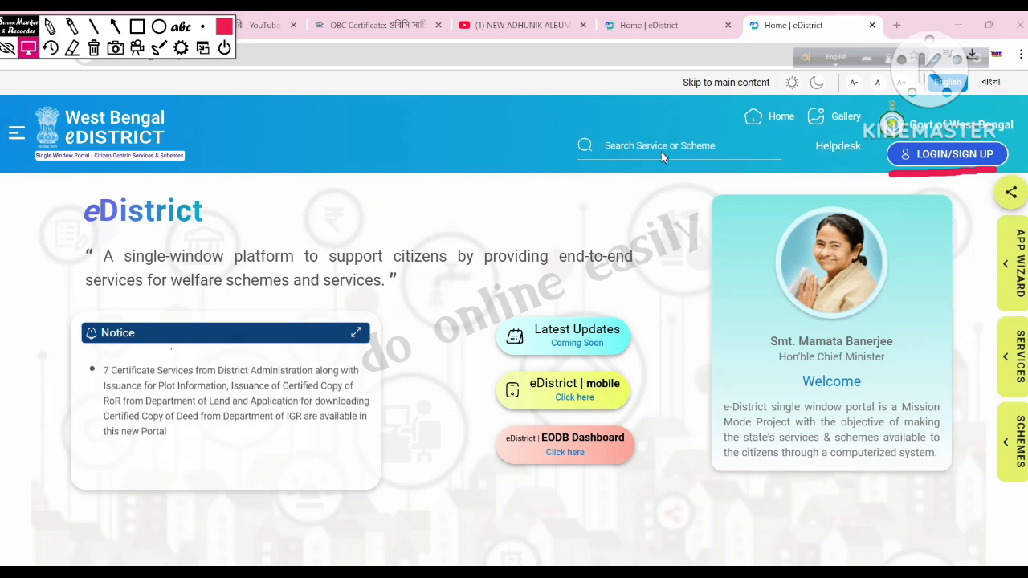
left_click(948, 154)
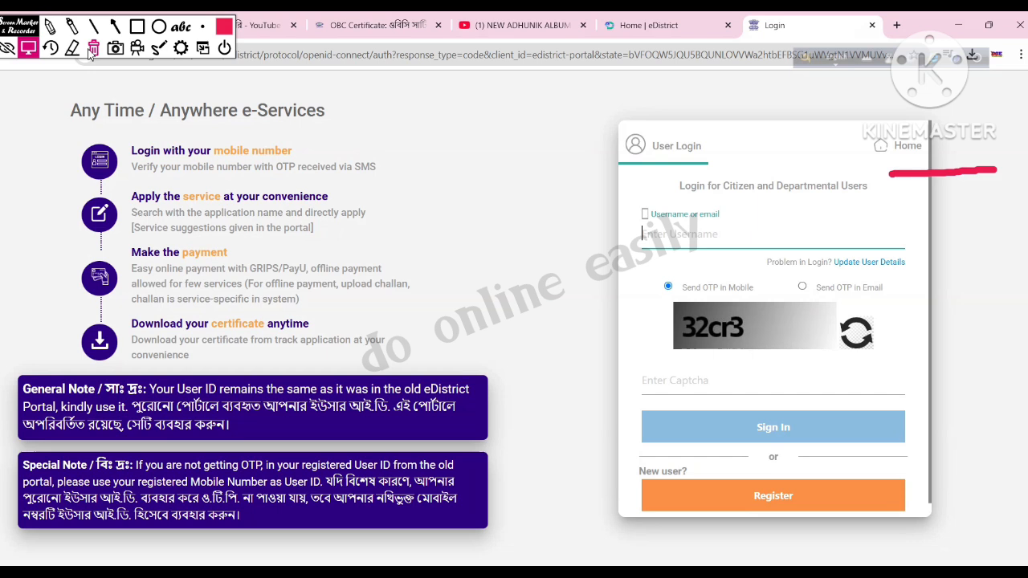
left_click(93, 48)
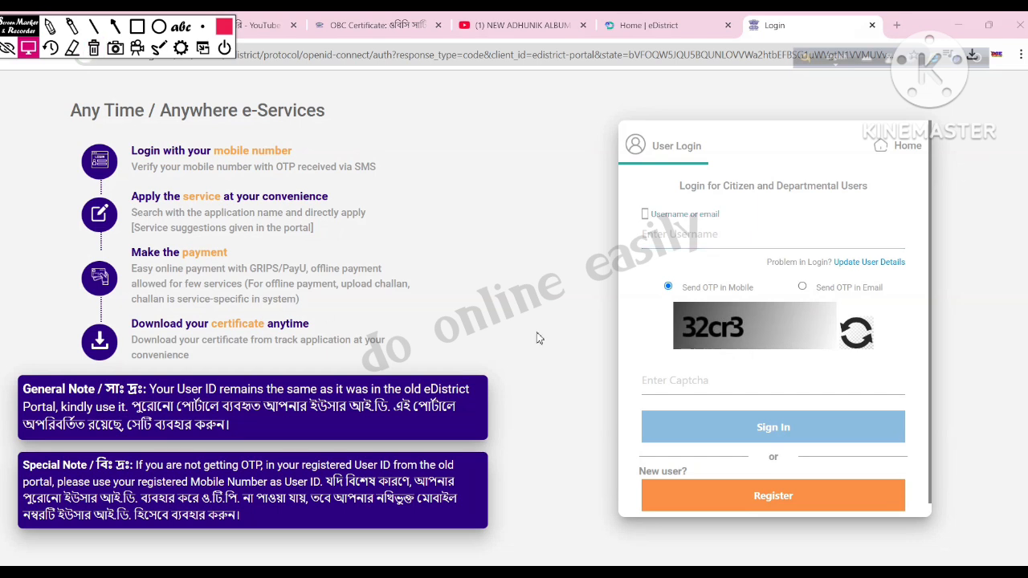
left_click(49, 27)
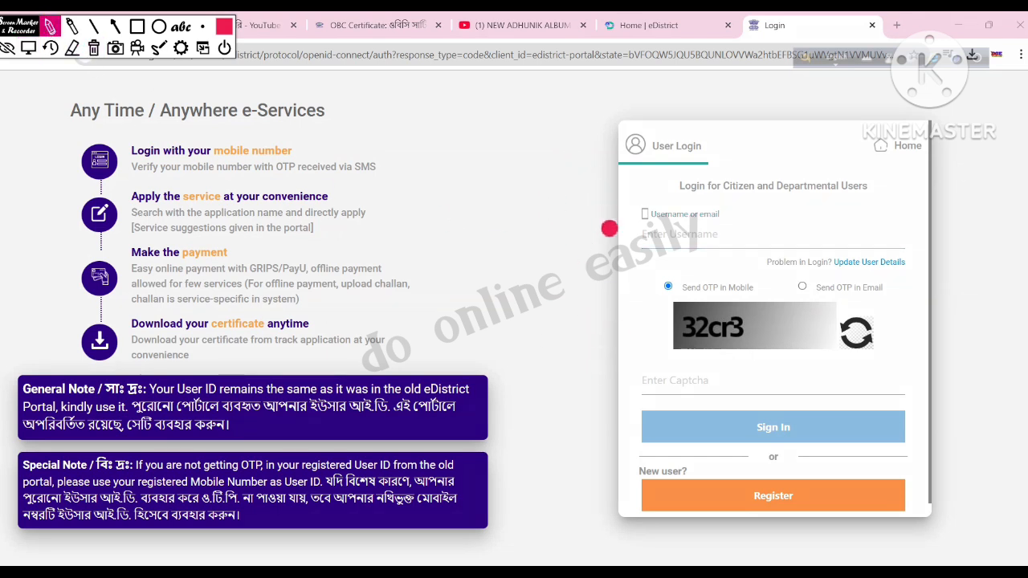
left_click_drag(580, 143, 599, 410)
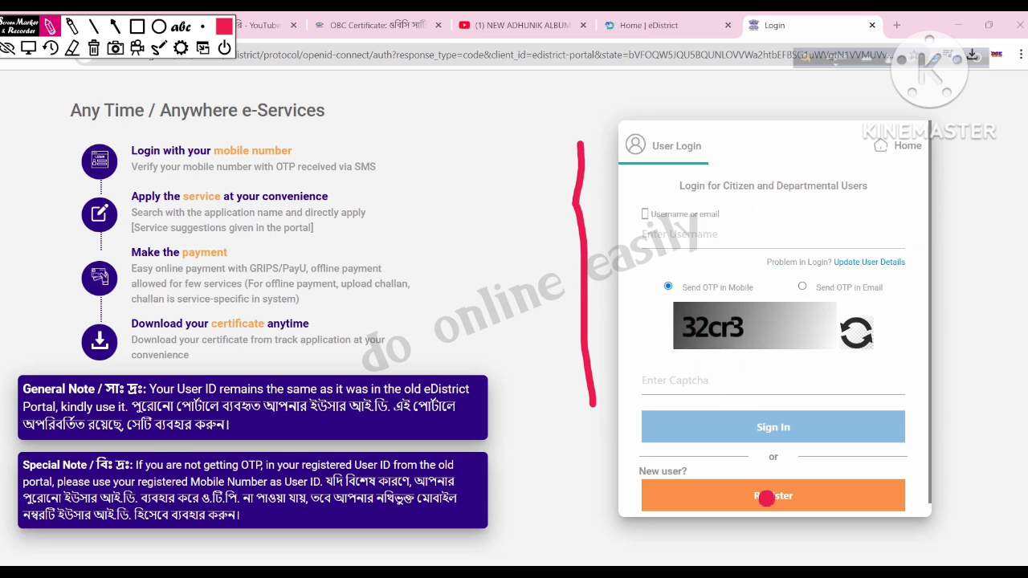
mouse_move(805, 493)
left_mouse_down()
mouse_move(727, 484)
mouse_move(784, 524)
mouse_move(803, 499)
left_mouse_up()
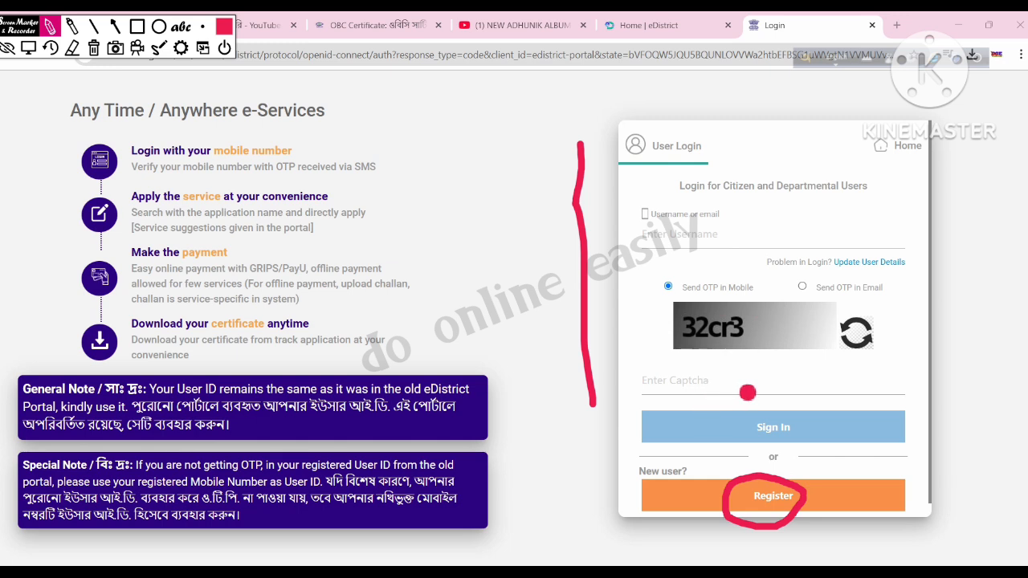
left_click_drag(746, 410, 743, 422)
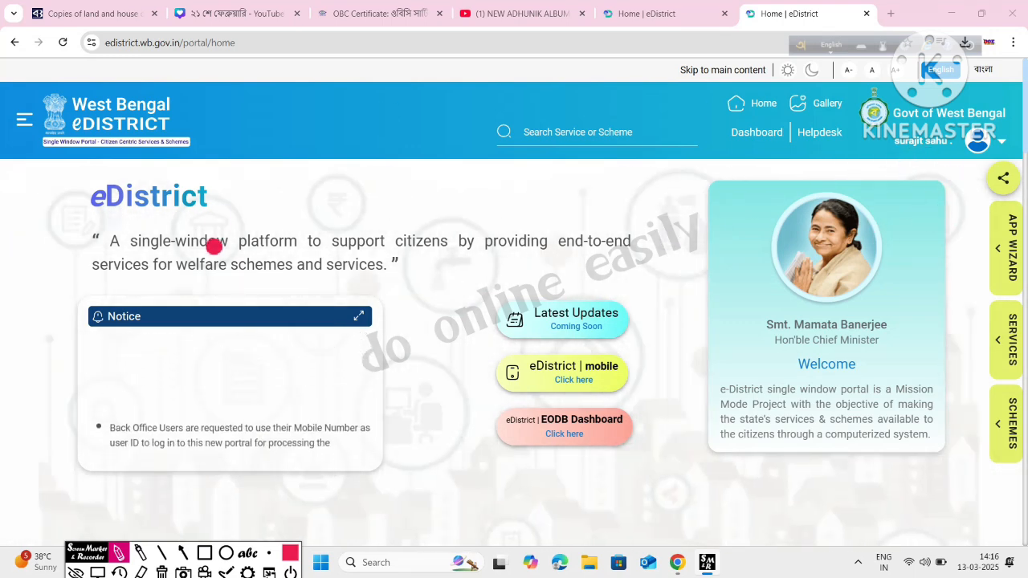
Step: Open the Service Discovery panel listing Irrigation & Water Ways services by Department
left_click_drag(895, 150, 960, 148)
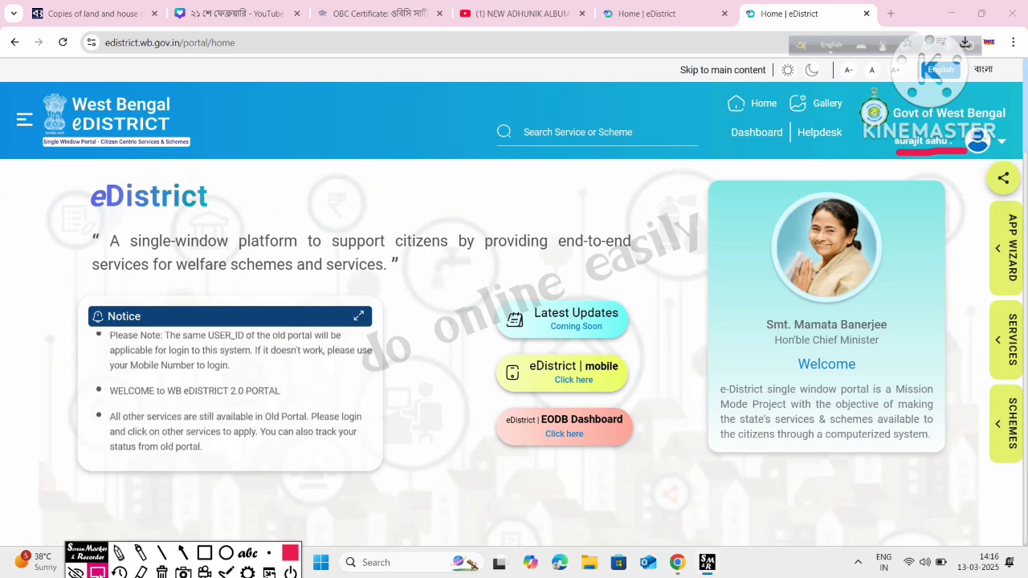
left_click_drag(979, 302, 975, 386)
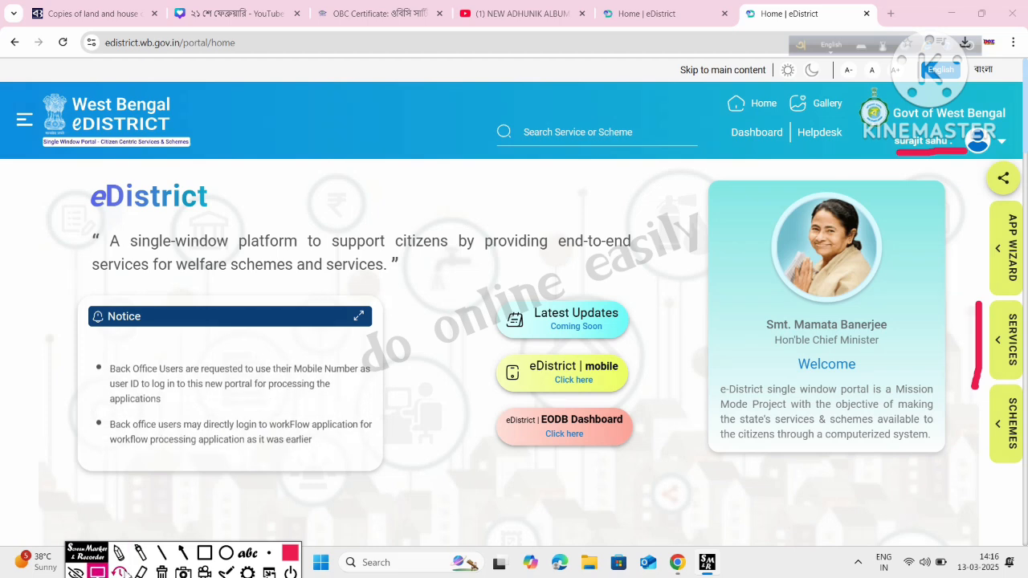
left_click(97, 572)
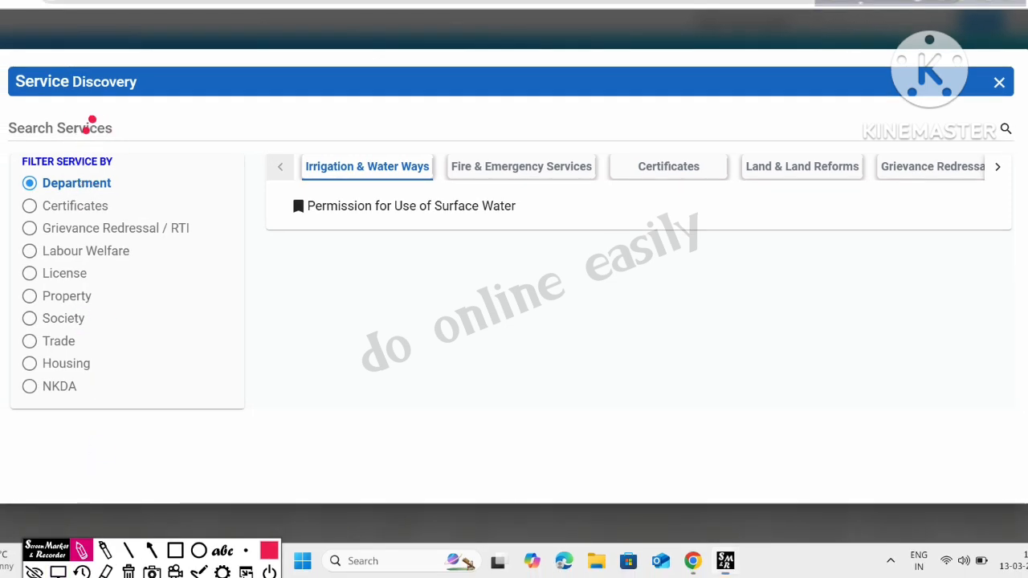
Step: Search services for 'deed' to bring up Certified Copy of Registered Deed
left_click_drag(93, 121, 95, 135)
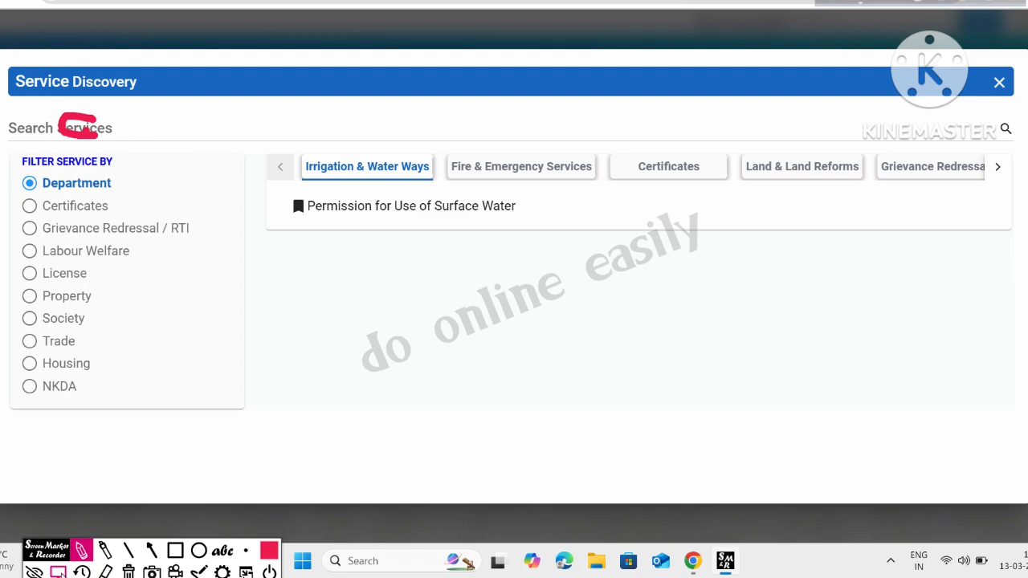
left_click(58, 572)
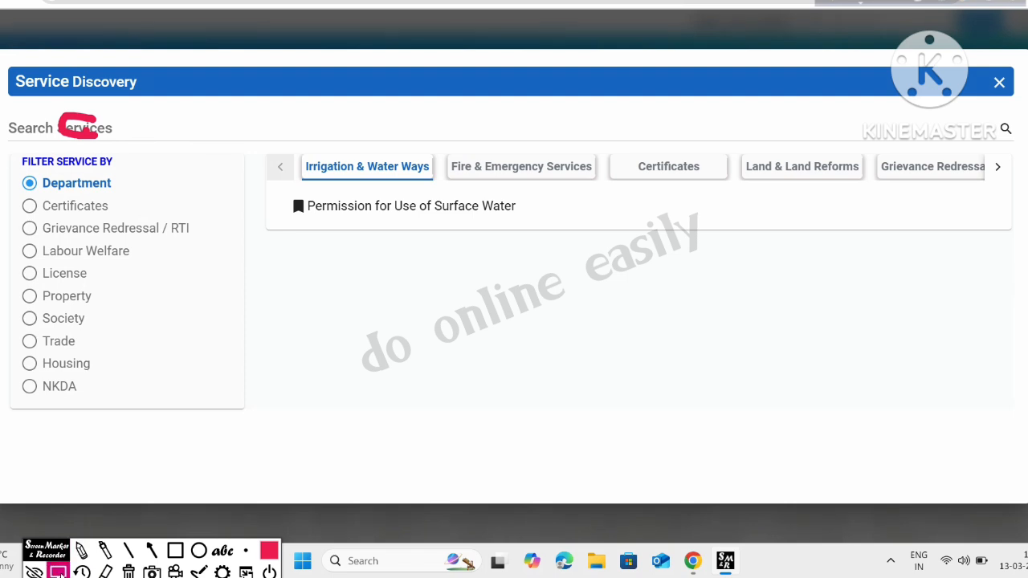
left_click(128, 572)
left_click(94, 129)
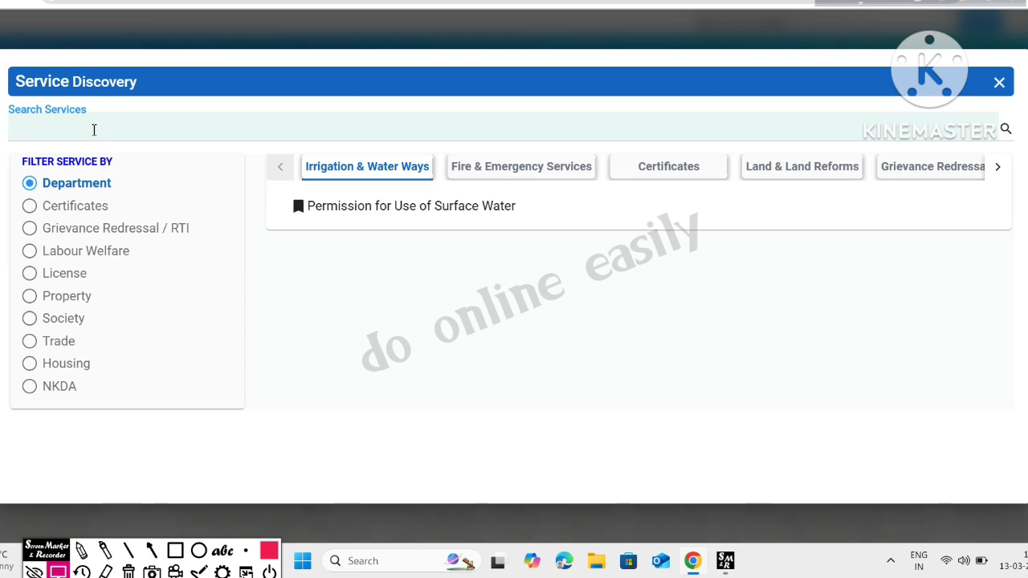
type("dee")
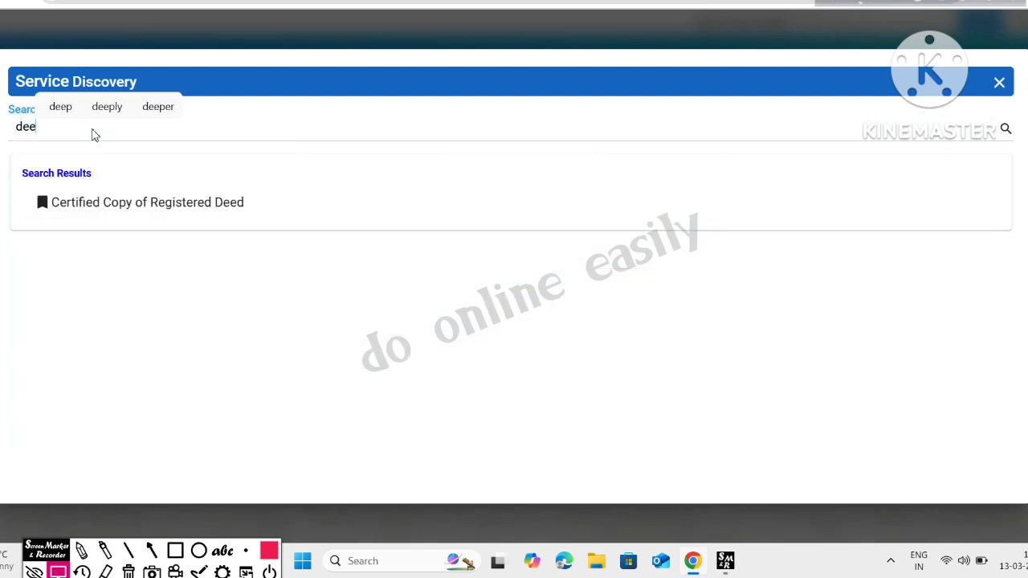
type("d")
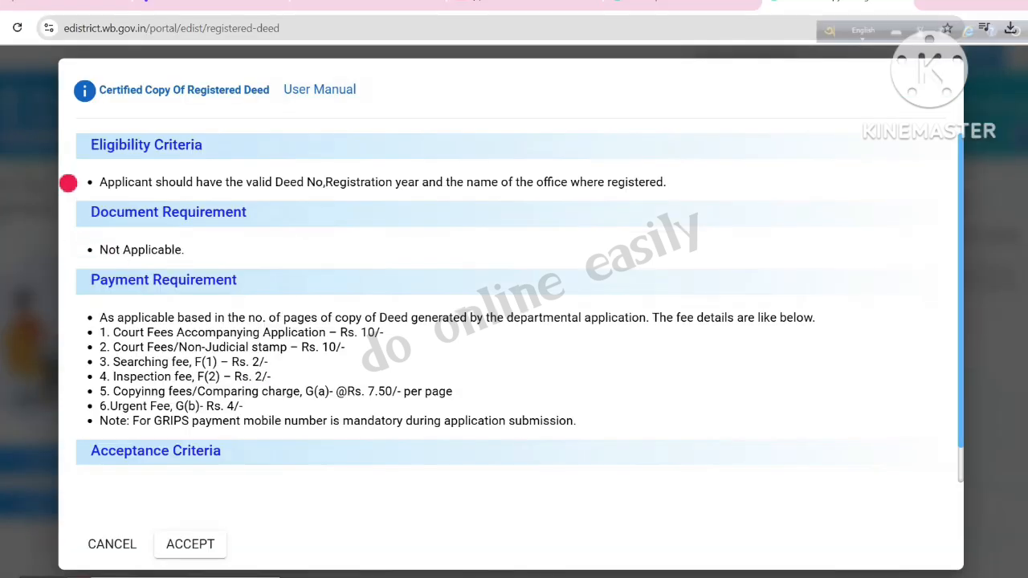
Step: Accept the Certified Copy Of Registered Deed terms to open its application form
mouse_move(829, 128)
left_mouse_down()
mouse_move(867, 247)
mouse_move(861, 490)
left_mouse_up()
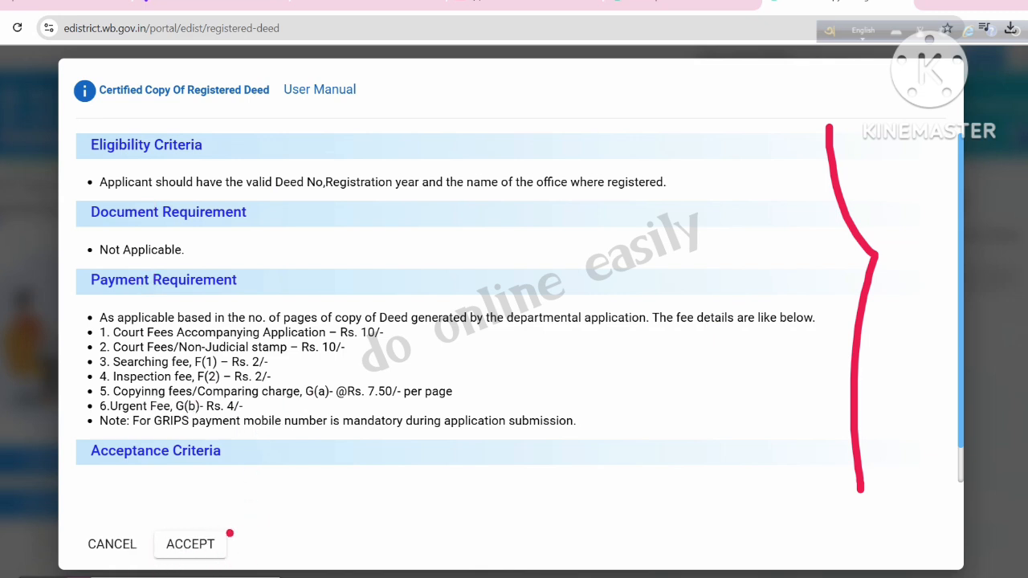
mouse_move(232, 532)
left_mouse_down()
mouse_move(155, 523)
mouse_move(224, 572)
mouse_move(229, 529)
left_mouse_up()
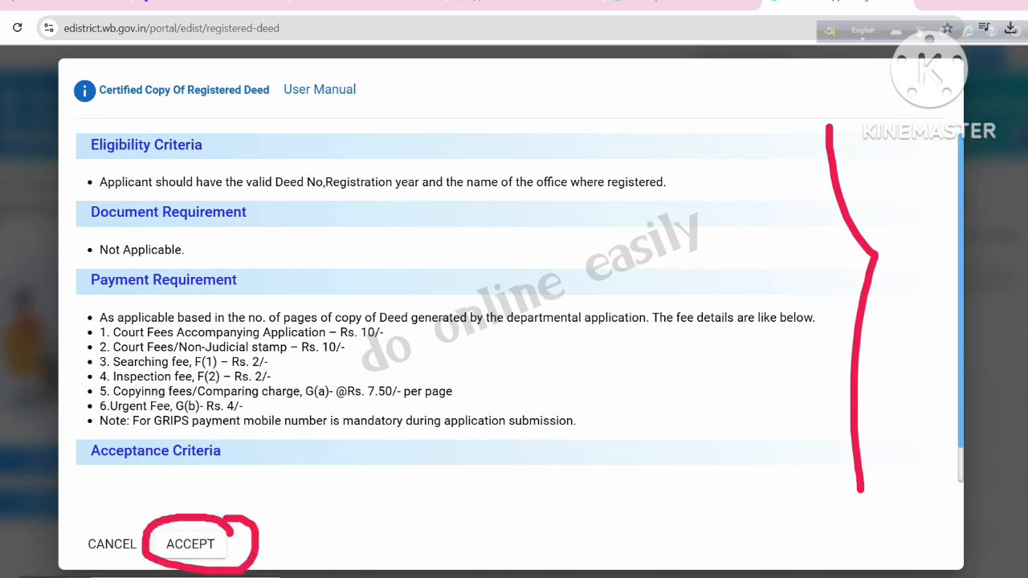
left_click(186, 549)
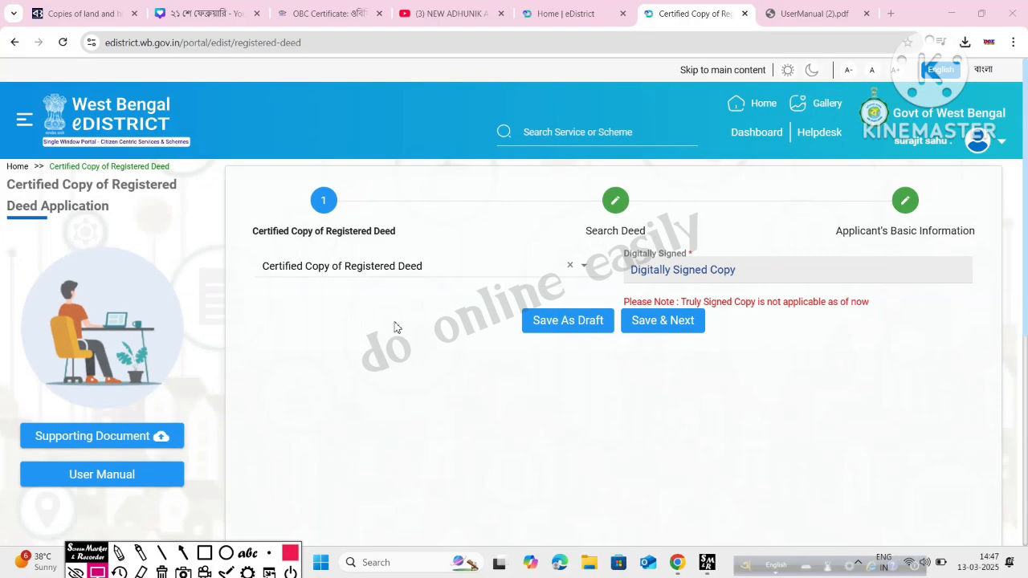
Step: Choose Certified Copy of Registered Deed as the service type and save step 1
left_click(345, 268)
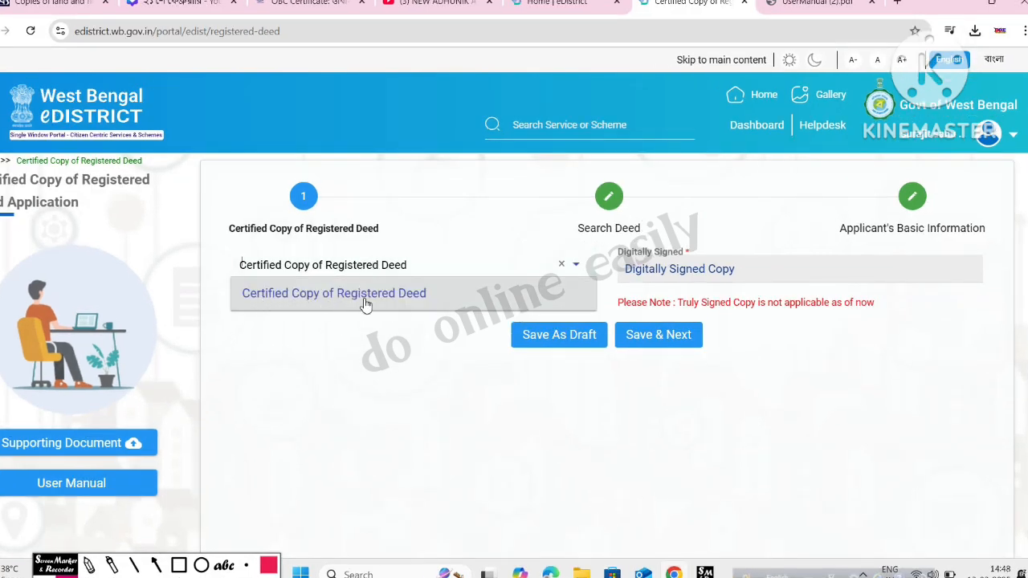
left_click(365, 304)
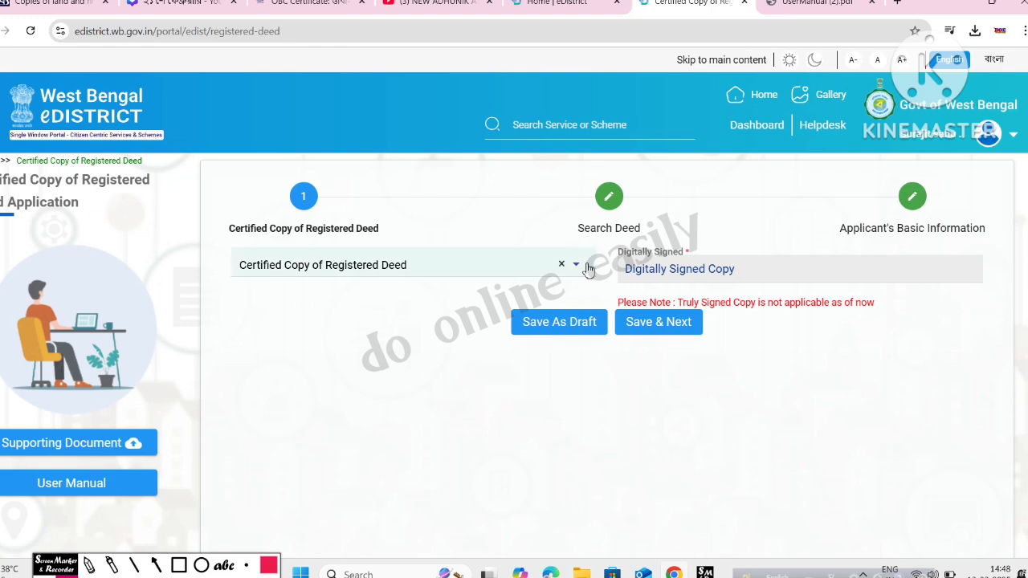
left_click(664, 322)
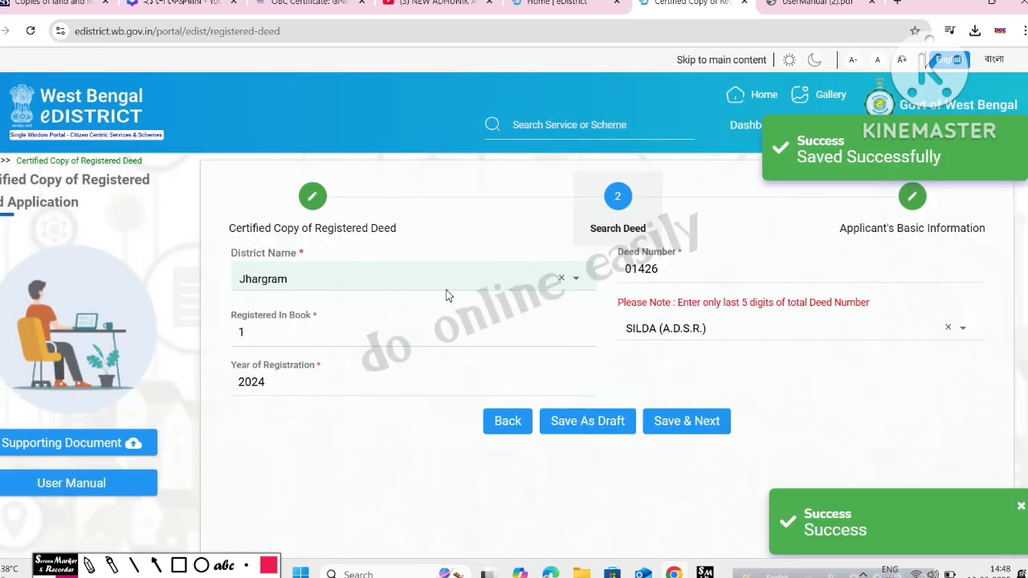
left_click(450, 292)
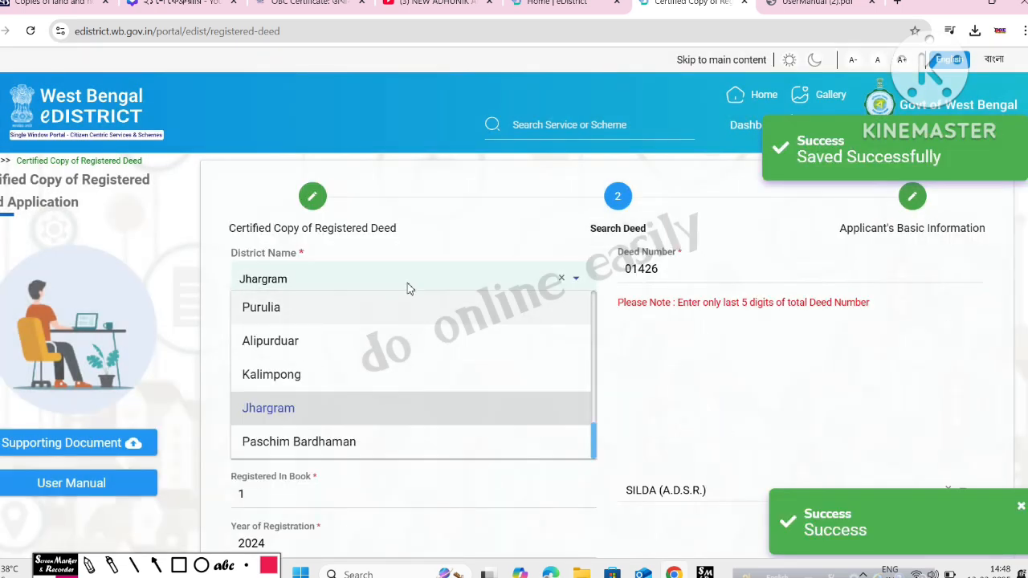
left_click_drag(701, 273, 611, 277)
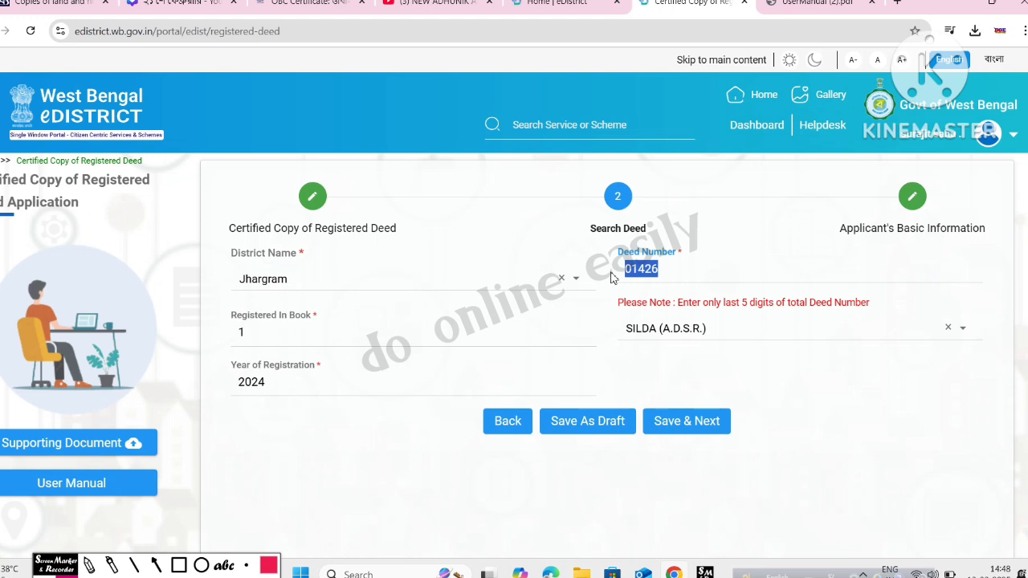
key("BackSpace")
left_click(456, 281)
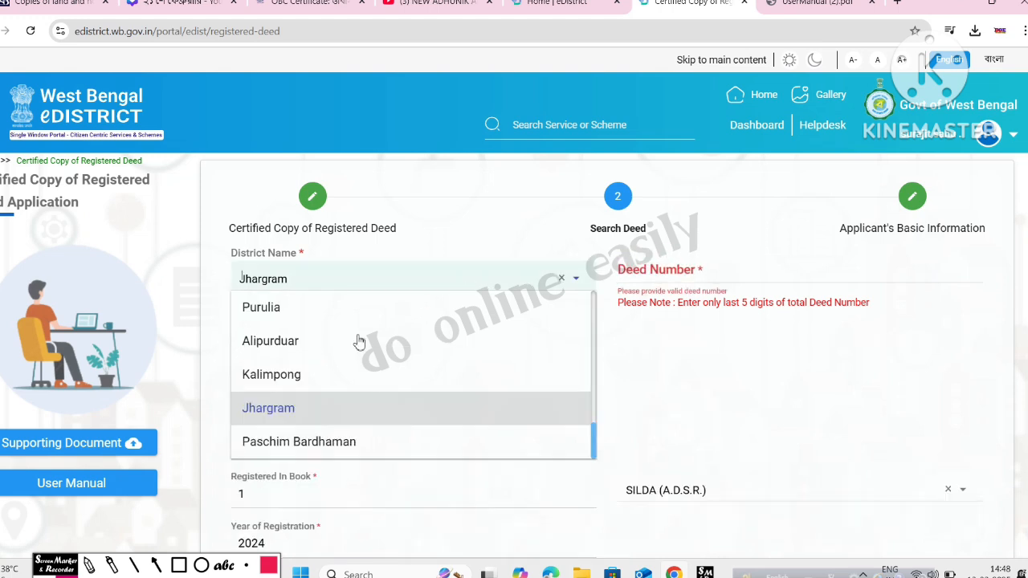
left_click(318, 416)
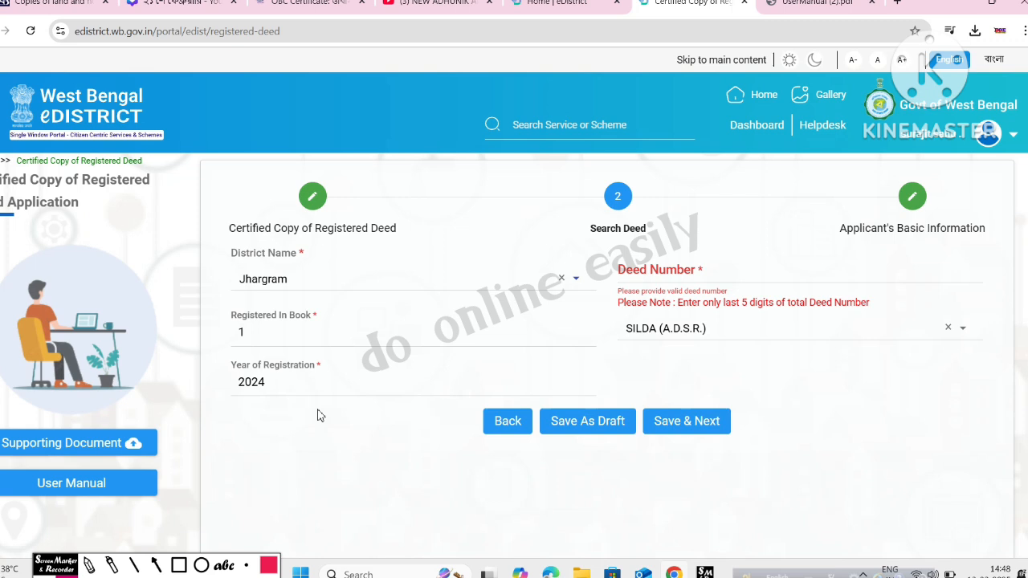
Step: Try entering a deed number, then delete the digits to leave Deed Number empty
left_click(711, 273)
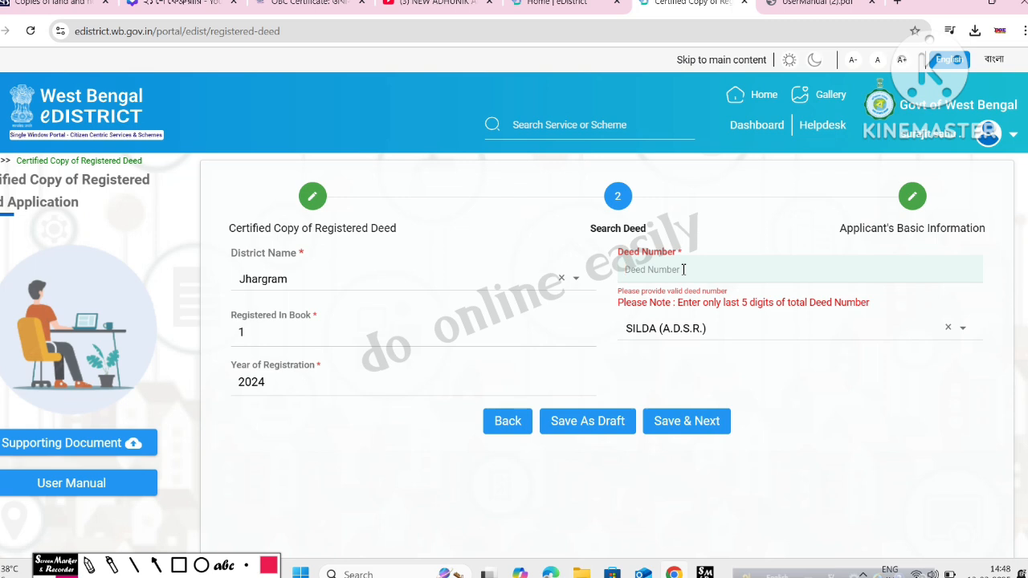
type("12")
key("Home")
type("009")
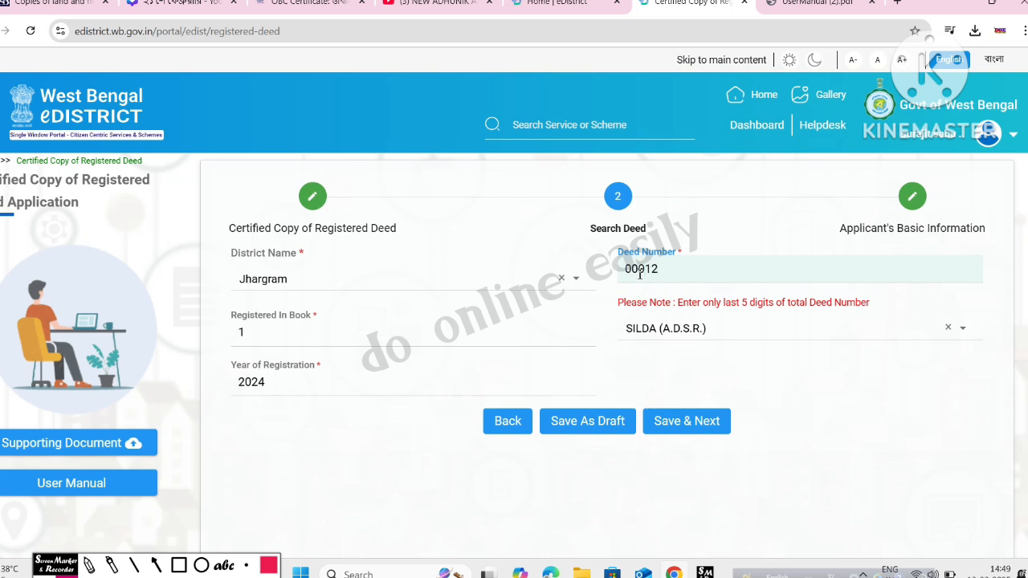
left_click_drag(672, 272, 627, 270)
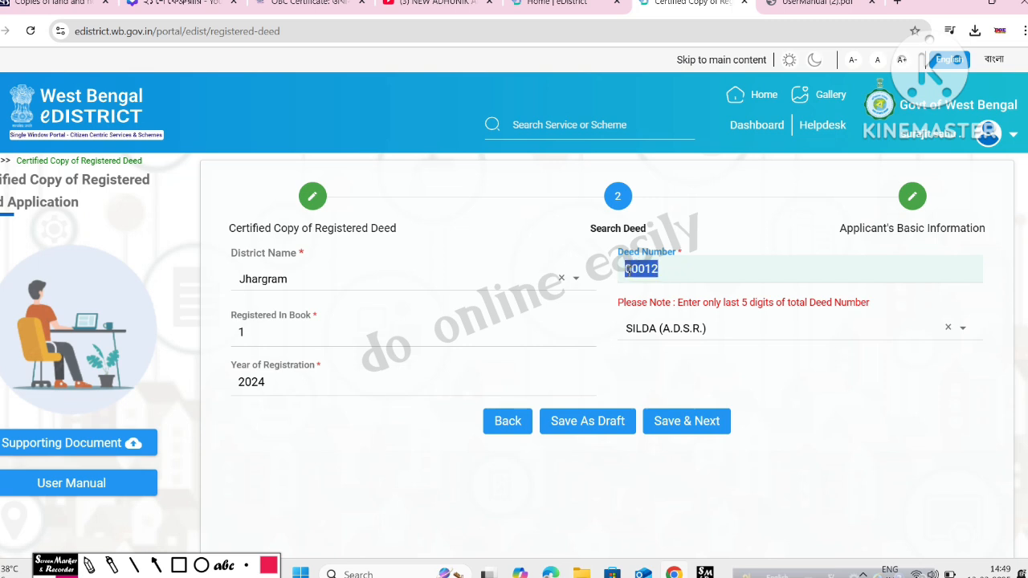
left_click(677, 278)
key("BackSpace")
key("BackSpace")
key("BackSpace")
key("BackSpace")
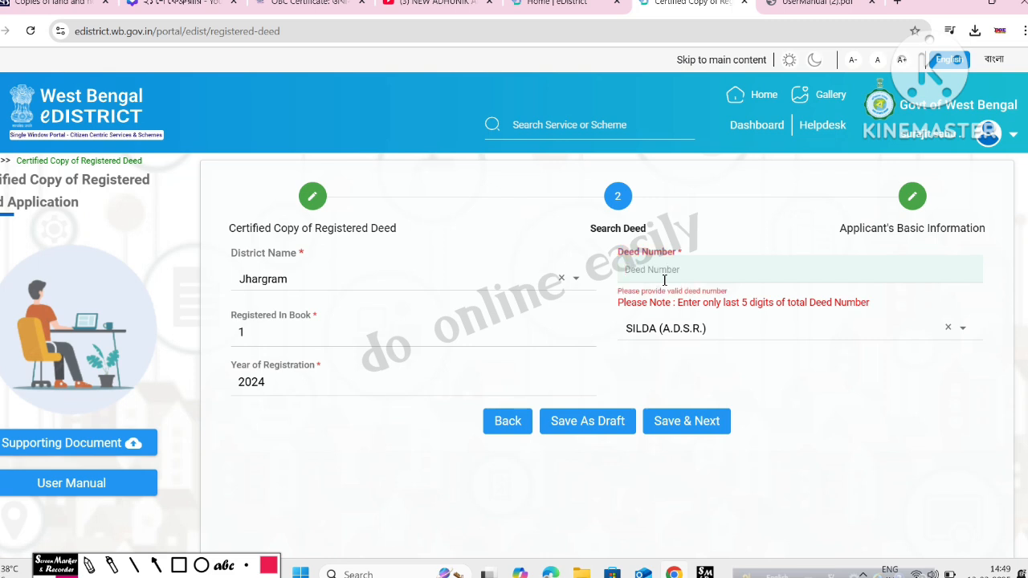
type("550")
left_click_drag(628, 269, 617, 273)
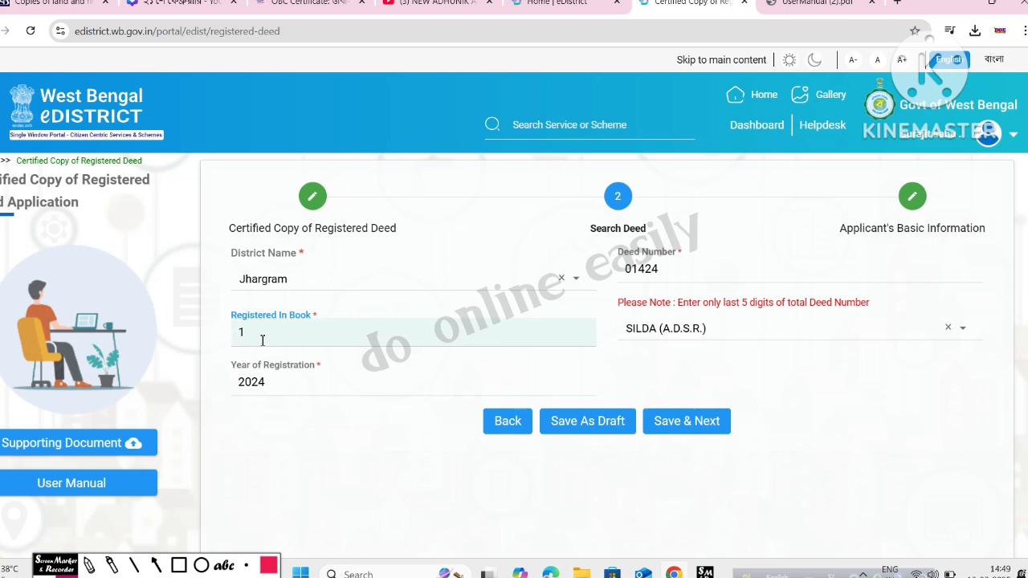
left_click(773, 338)
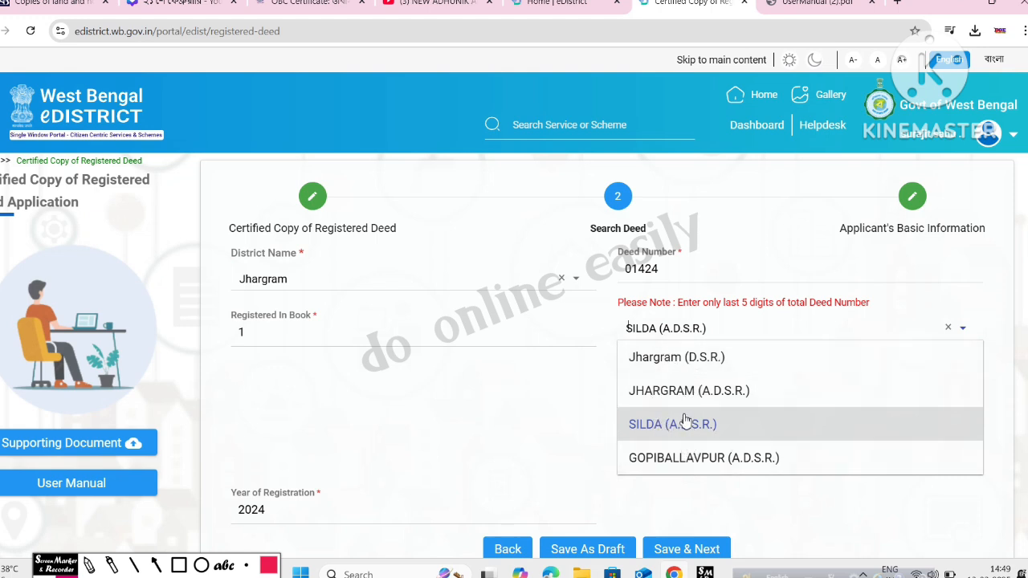
left_click(558, 410)
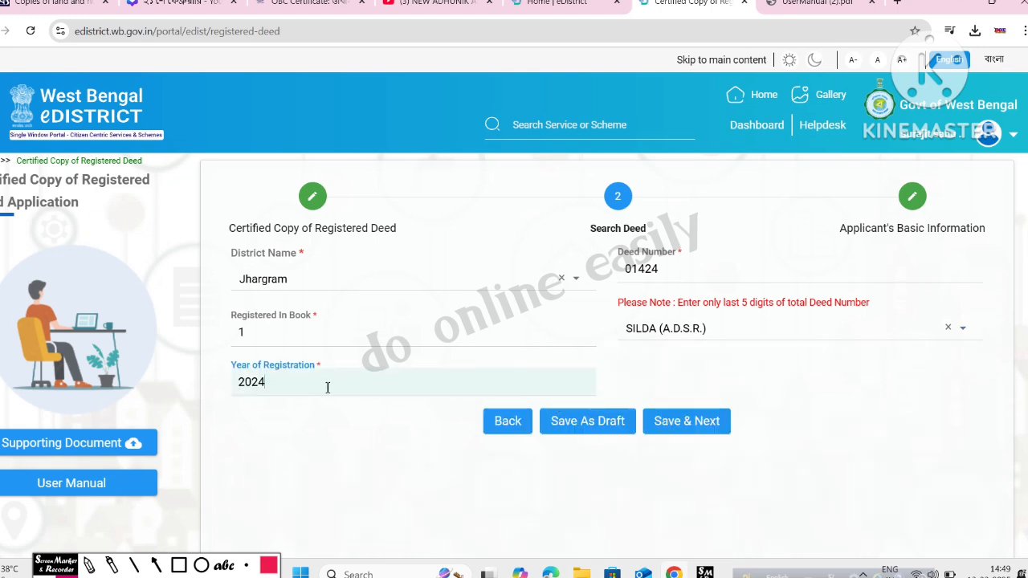
Step: Re-enter 2024 as the year of registration and save the deed search
left_click_drag(346, 389, 223, 385)
left_click(343, 435)
double_click(233, 388)
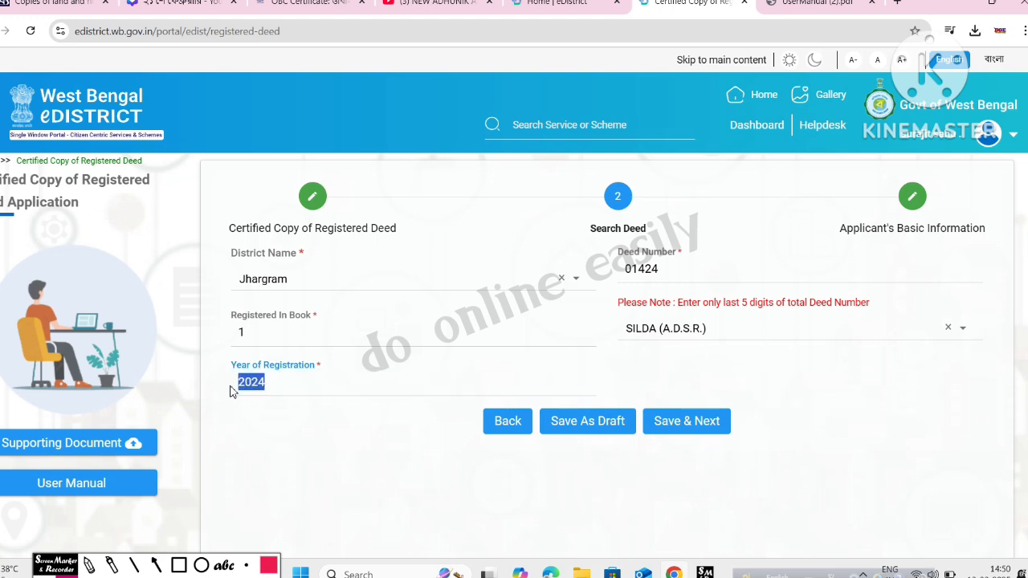
key("BackSpace")
type("2024")
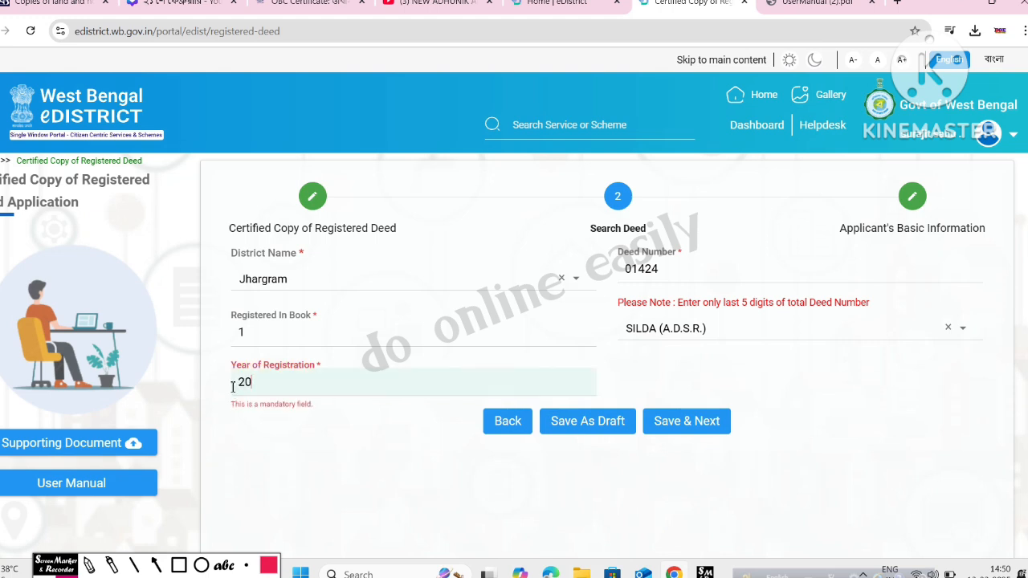
left_click(689, 425)
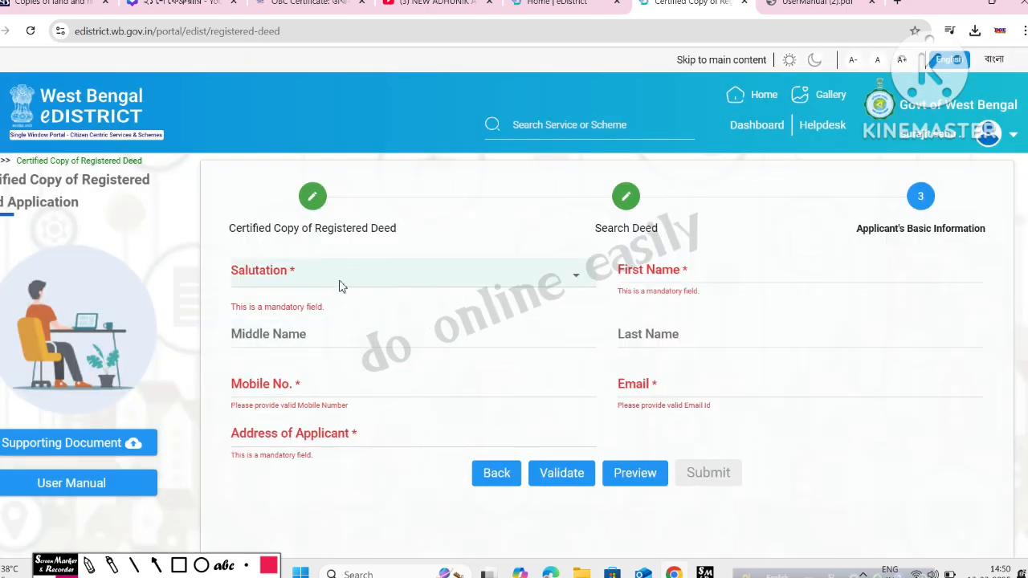
Step: Set salutation to Mr., then move through the name, mobile, email and address fields
left_click(462, 282)
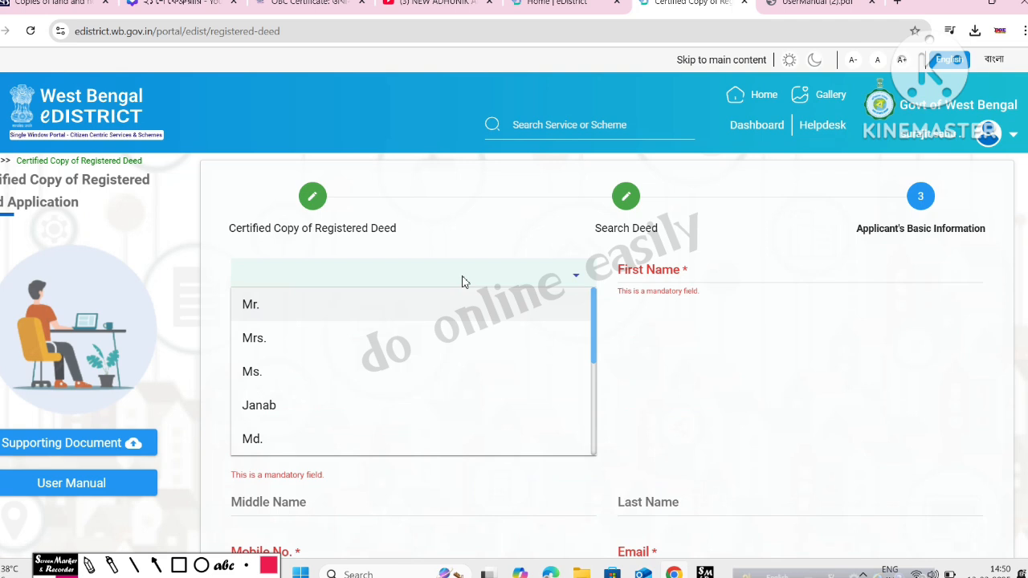
left_click(377, 308)
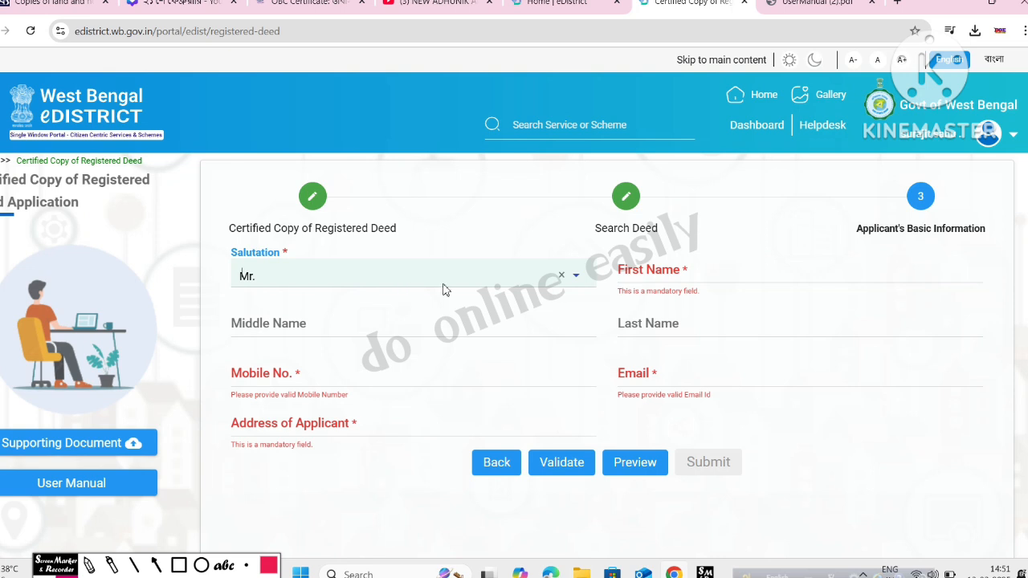
left_click(674, 274)
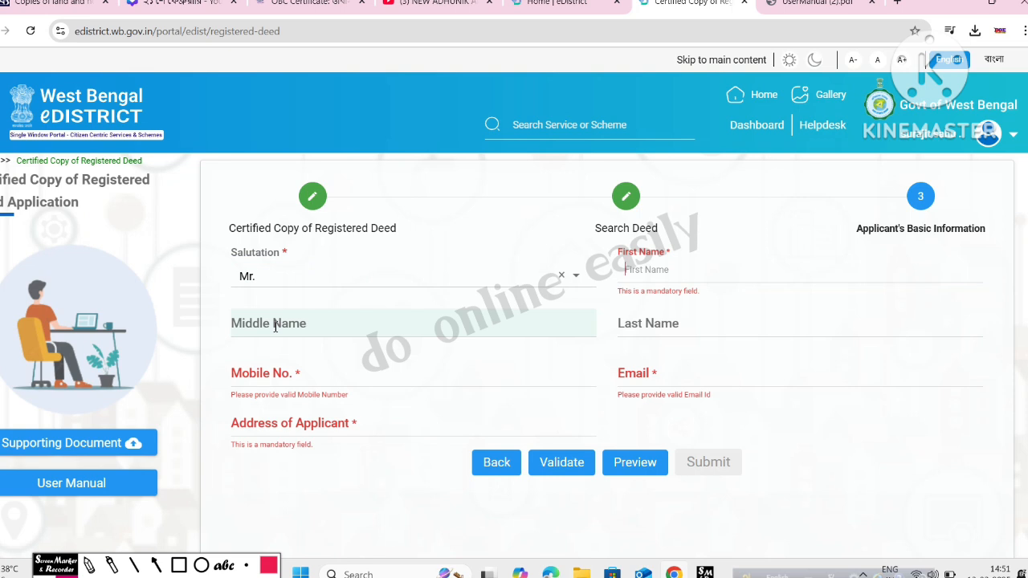
left_click(651, 325)
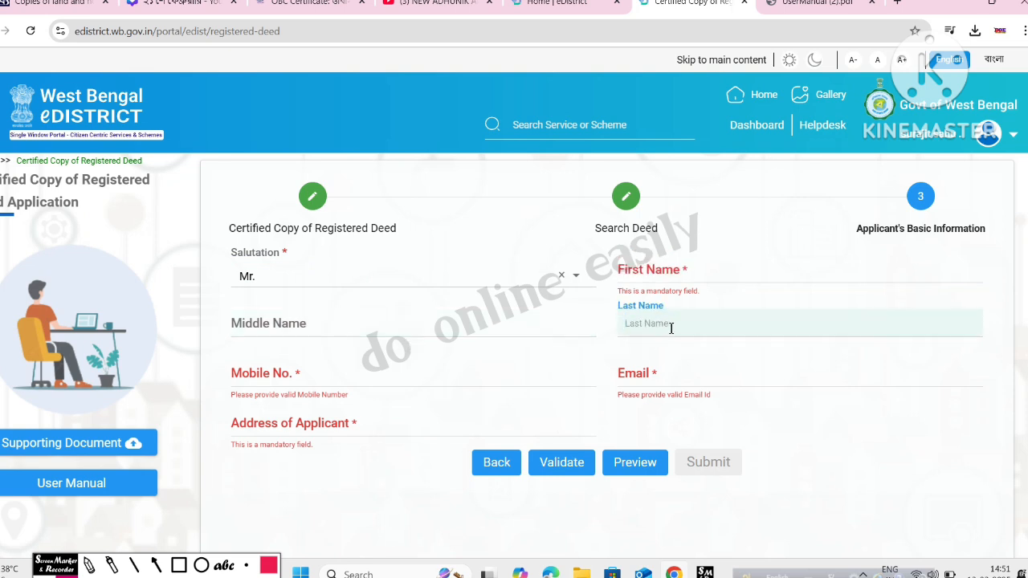
left_click(327, 380)
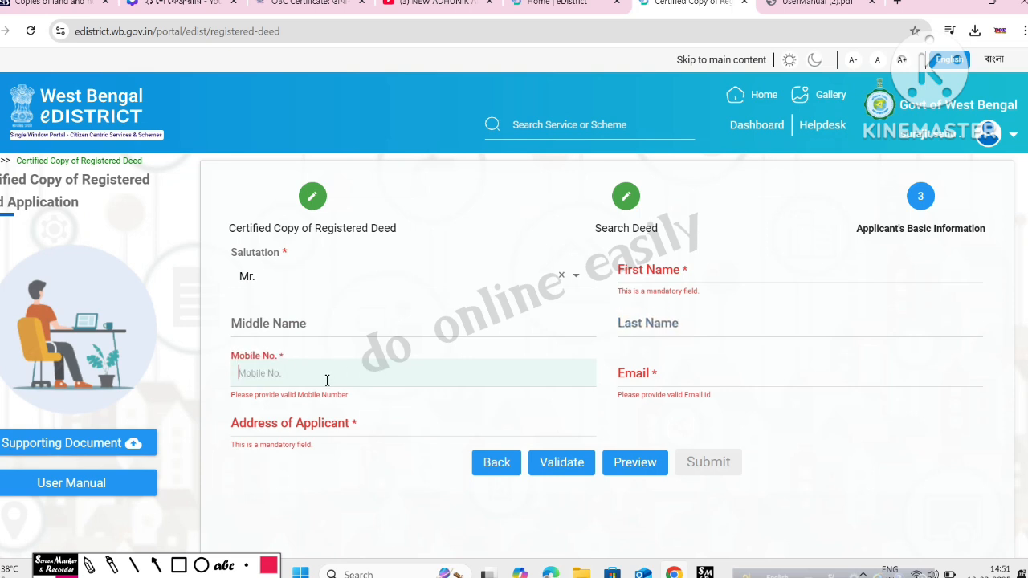
left_click(718, 370)
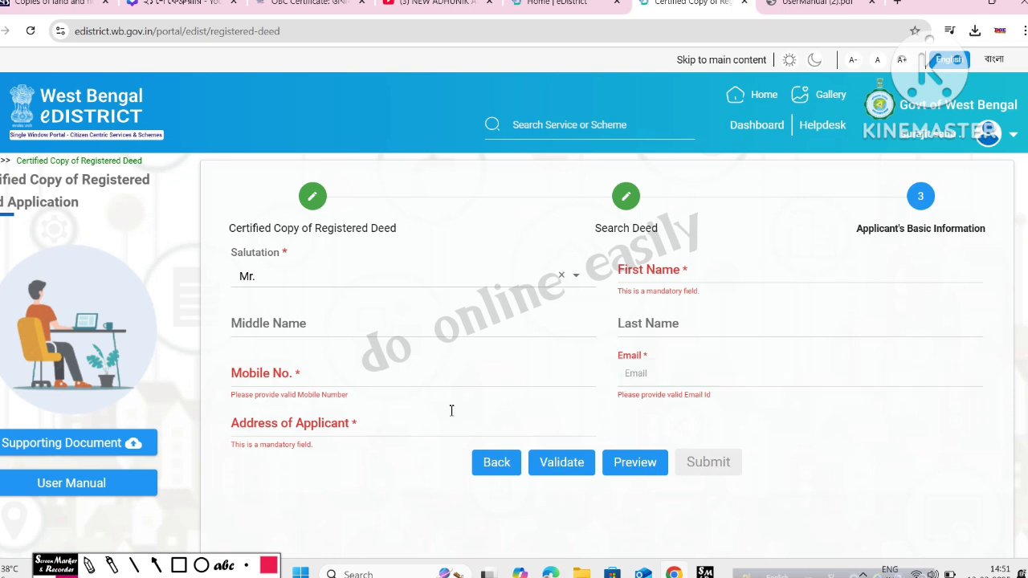
left_click(362, 429)
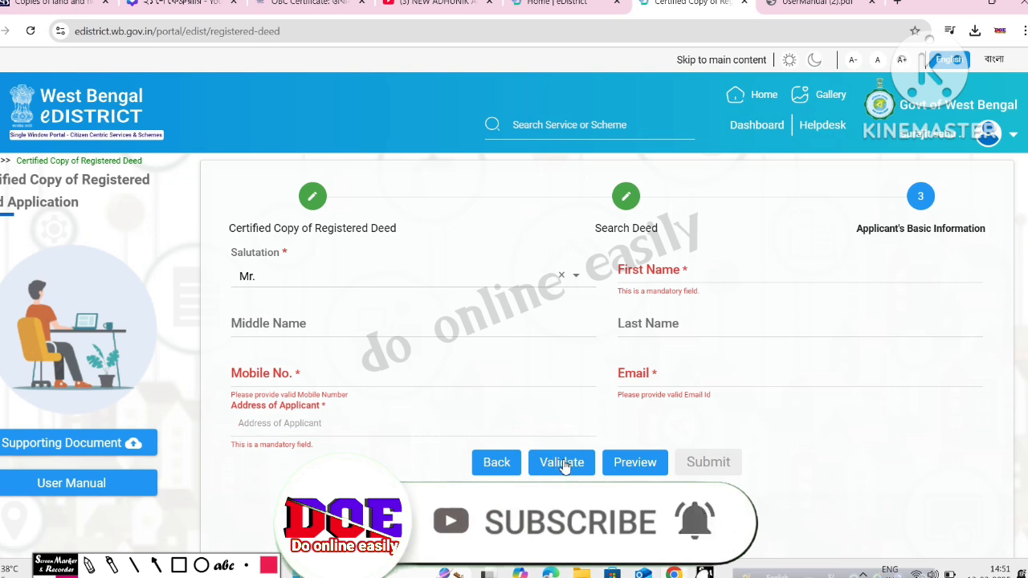
Step: Validate the applicant details and dismiss the 'Data Validated Successfully' message
left_click(91, 566)
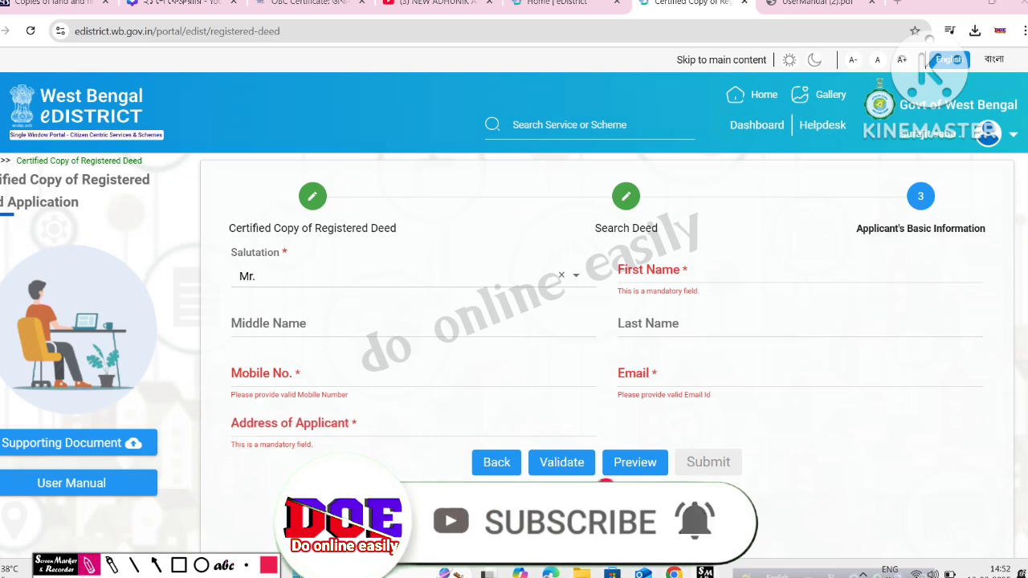
mouse_move(592, 450)
left_mouse_down()
mouse_move(531, 482)
mouse_move(596, 451)
left_mouse_up()
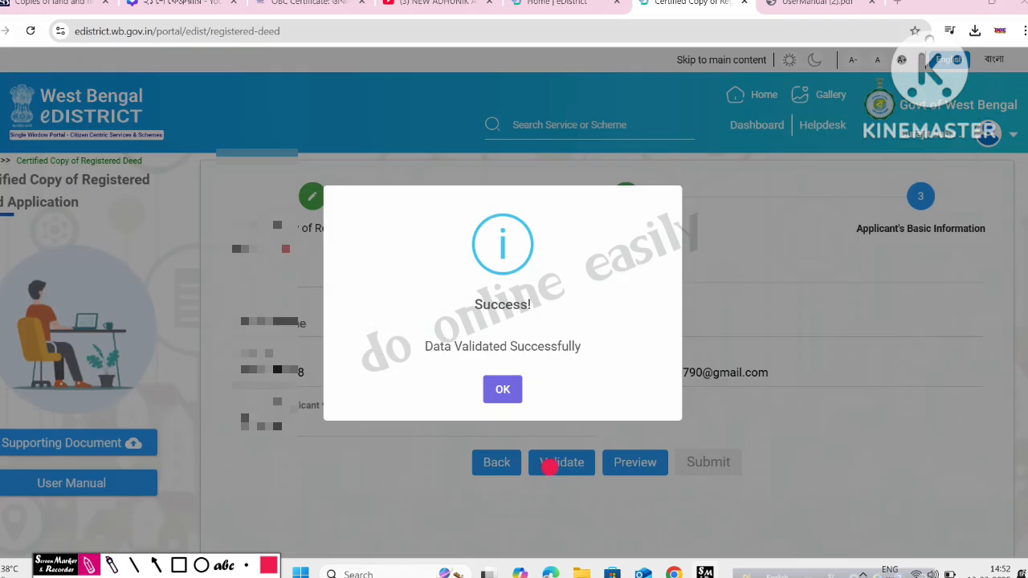
mouse_move(657, 345)
left_mouse_down()
mouse_move(614, 331)
mouse_move(406, 320)
mouse_move(577, 435)
mouse_move(651, 345)
left_mouse_up()
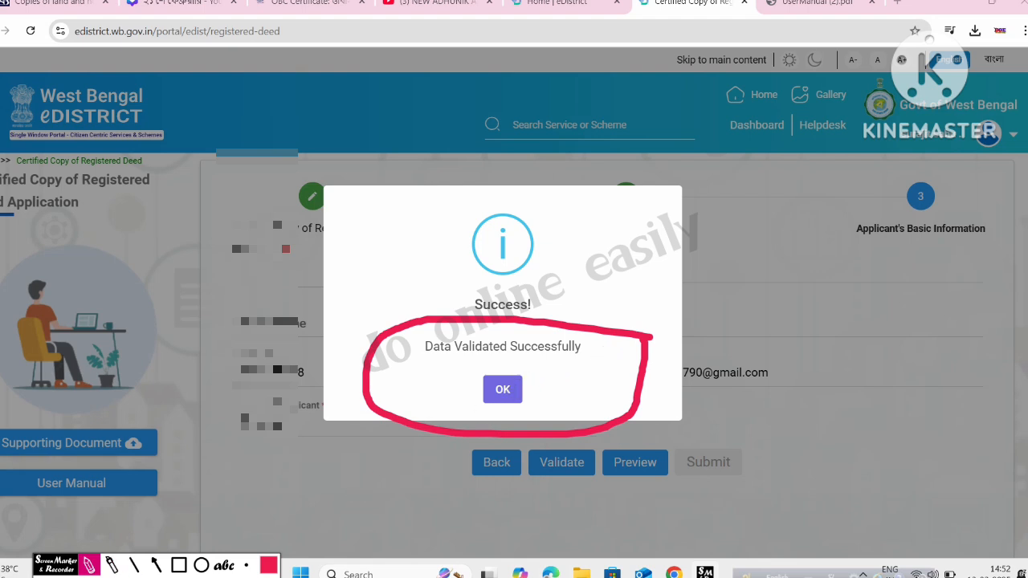
left_click(503, 391)
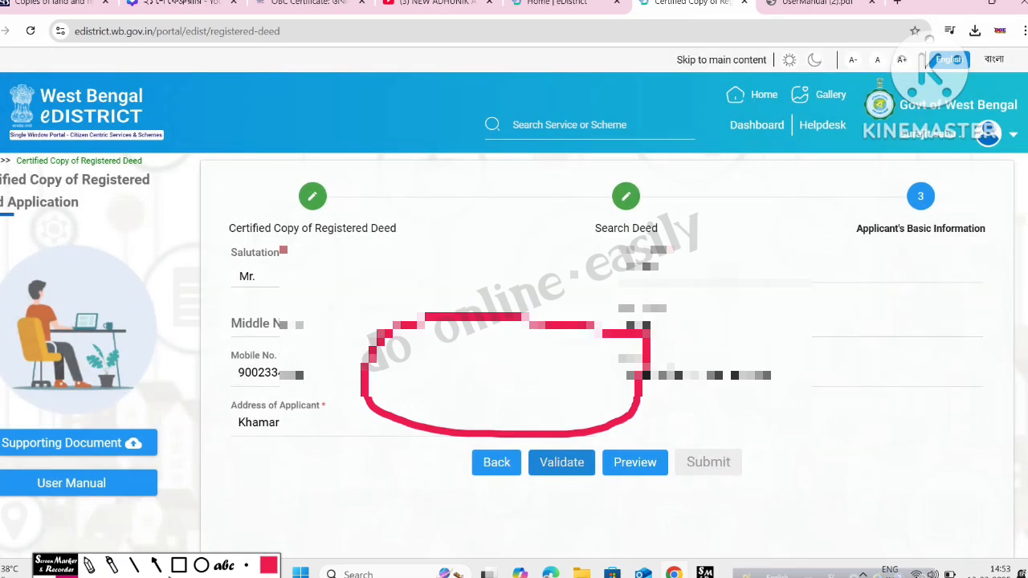
left_click(241, 576)
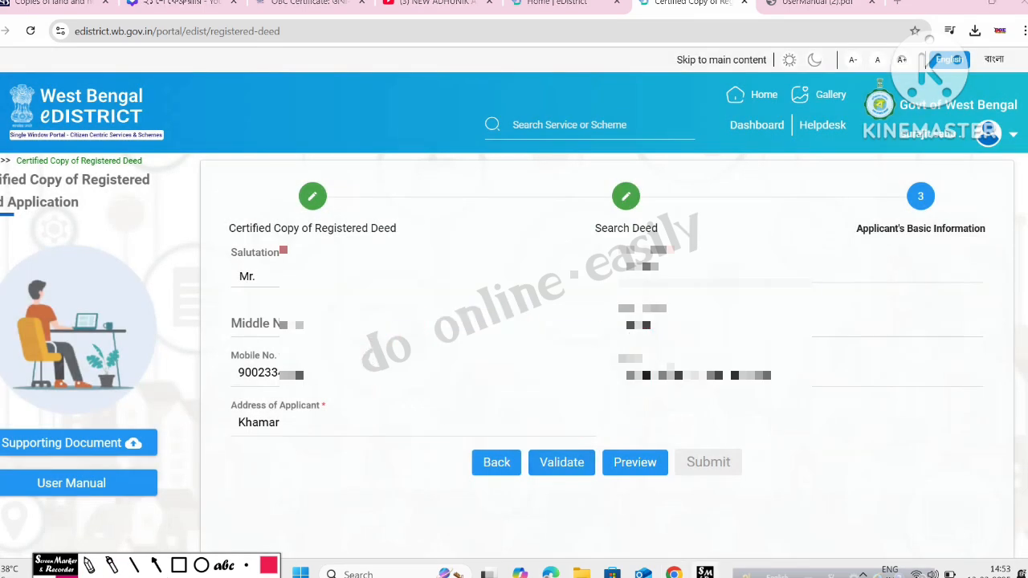
Step: Generate the application preview, review it, and close it
left_click(632, 465)
left_click(90, 566)
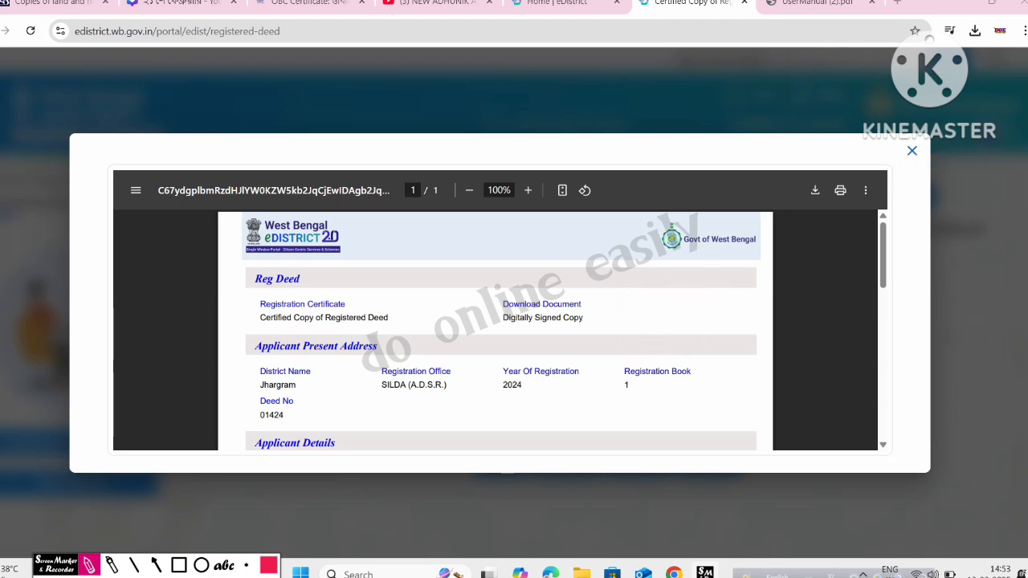
left_click(88, 566)
left_click(912, 151)
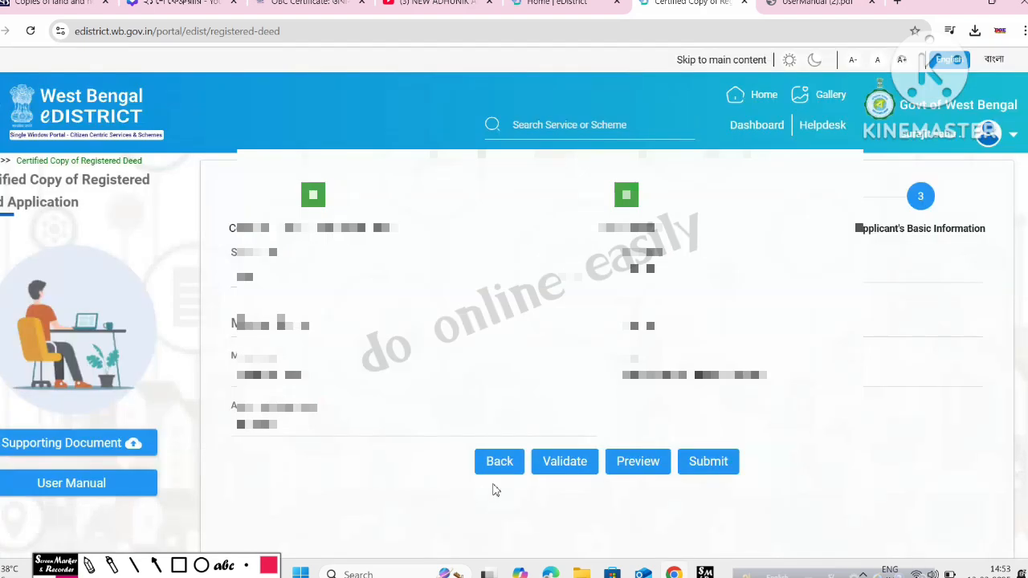
Step: Submit the application, bringing up Payment Confirmation with a total amount of 131
left_click(89, 566)
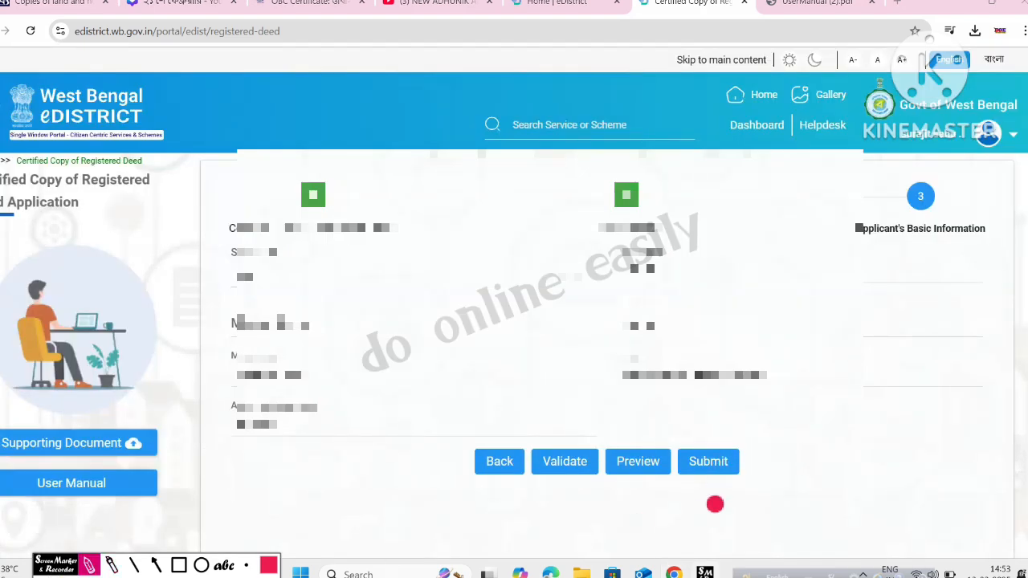
mouse_move(763, 441)
left_mouse_down()
mouse_move(732, 491)
mouse_move(685, 485)
mouse_move(673, 454)
mouse_move(704, 432)
left_mouse_up()
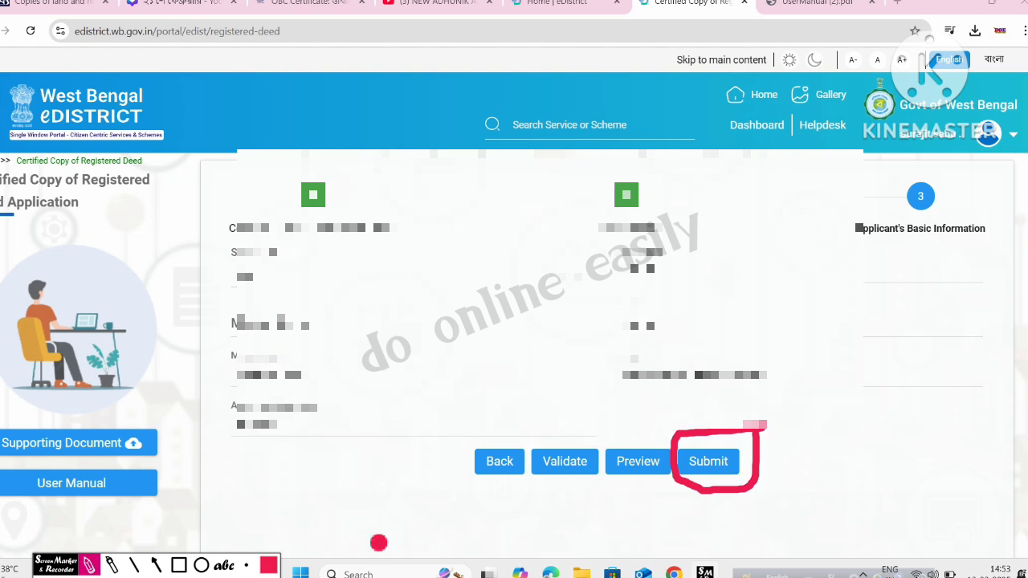
left_click(66, 576)
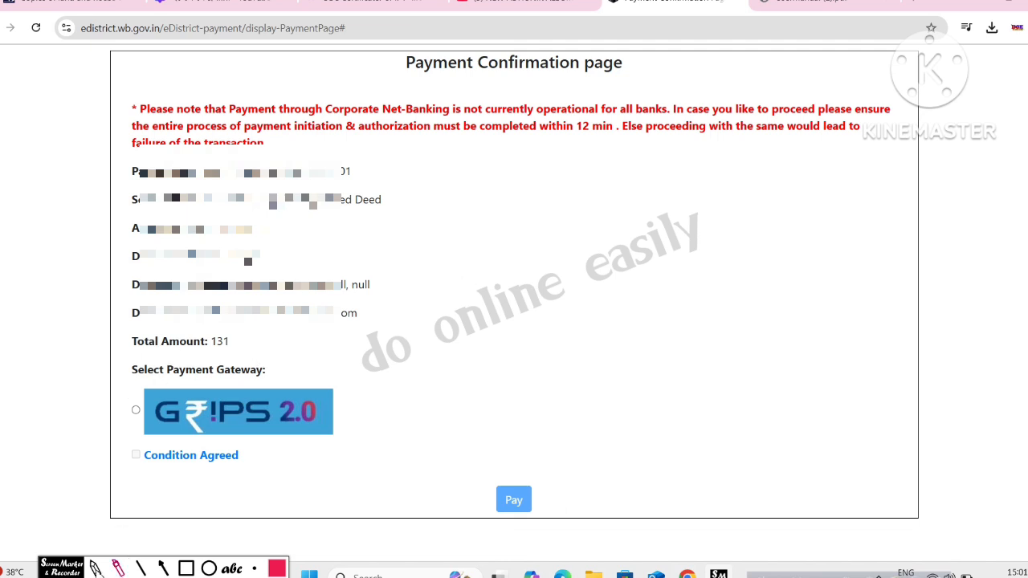
Step: Open the payment terms and conditions and accept them
left_click(96, 568)
left_click_drag(135, 354, 263, 362)
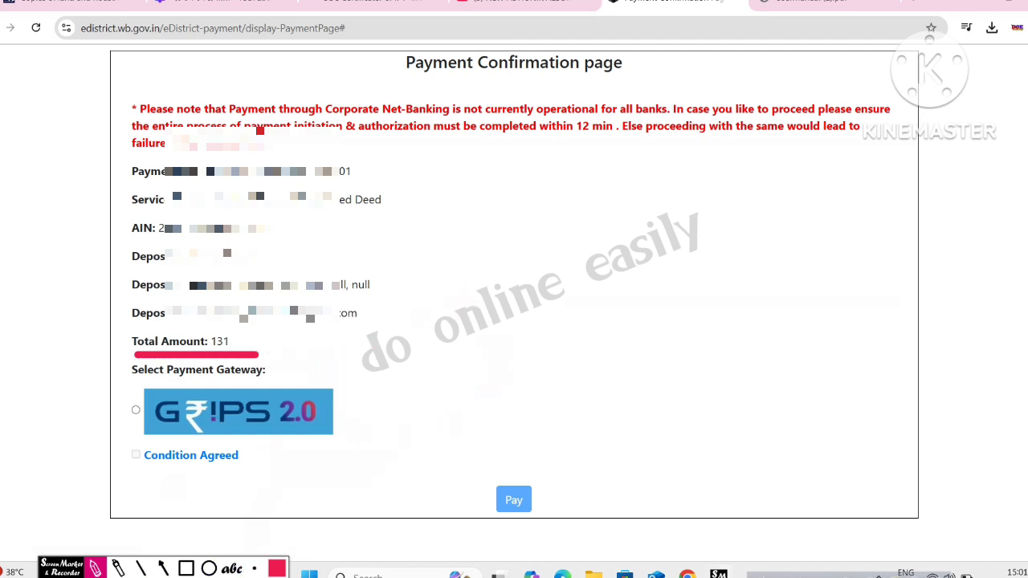
left_click(95, 568)
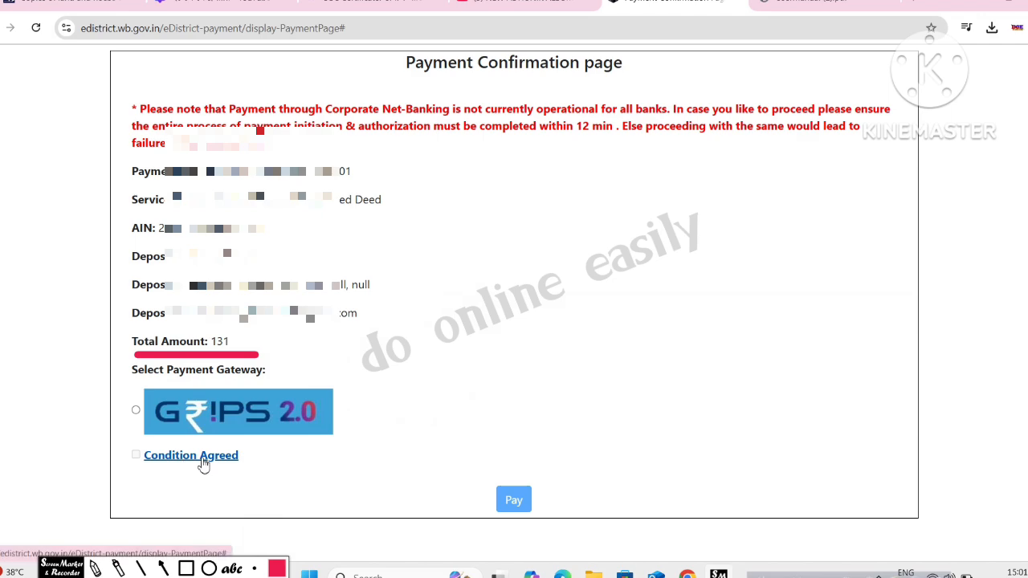
left_click(194, 460)
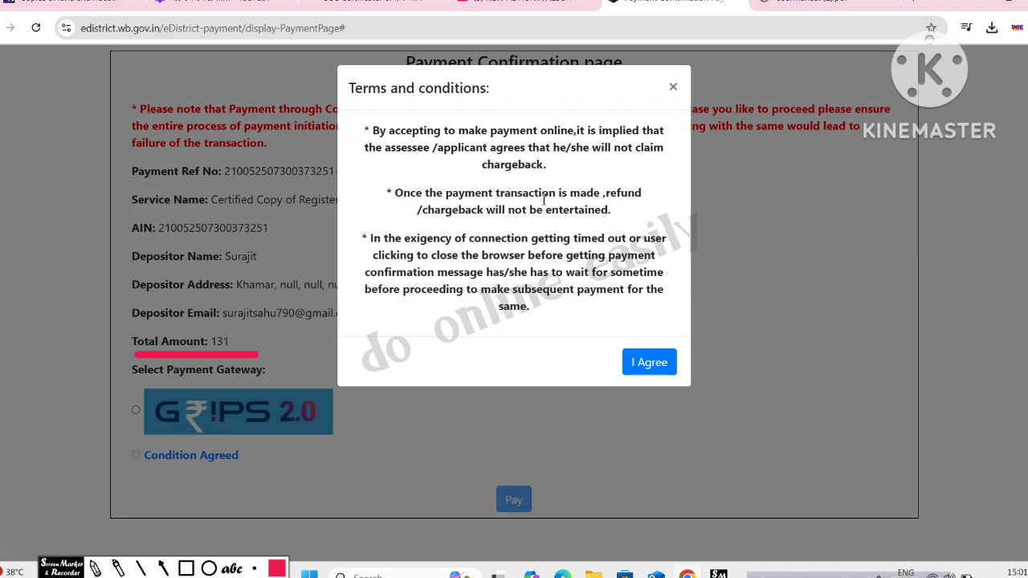
left_click(649, 366)
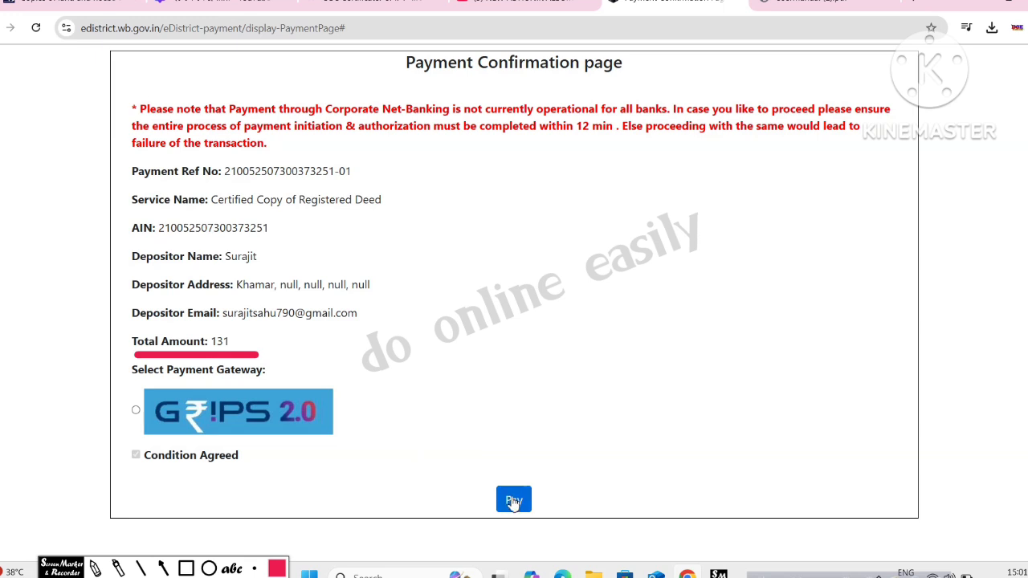
Step: Choose GRIPS 2.0 as the payment gateway and proceed to pay the ₹131 fee
left_click(516, 503)
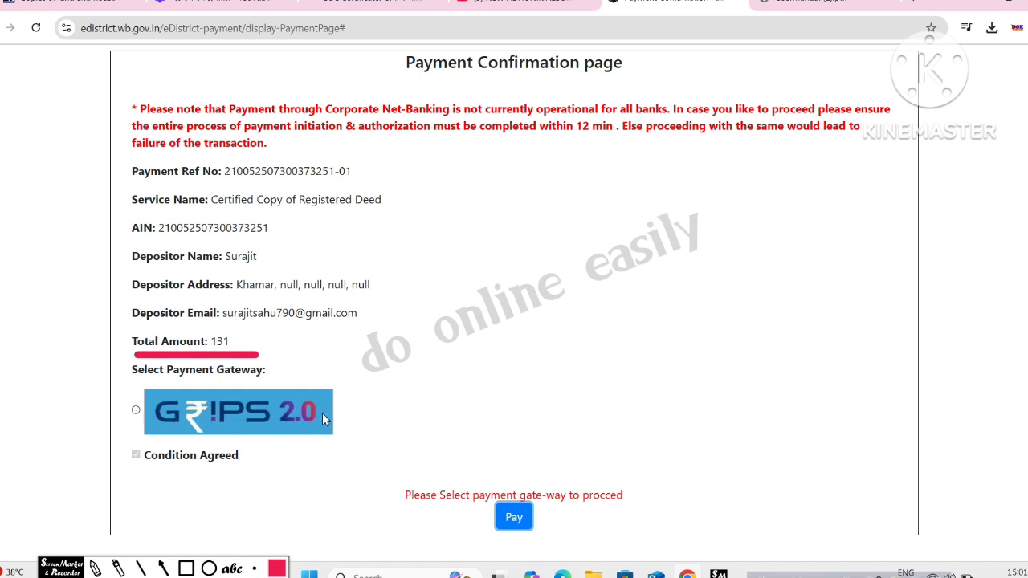
left_click(96, 568)
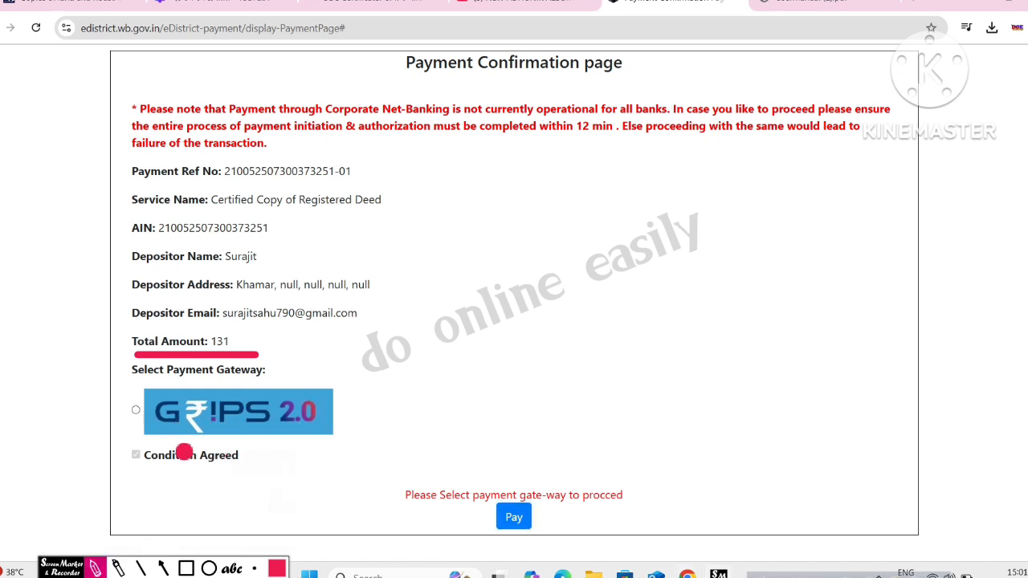
left_click_drag(165, 442, 347, 439)
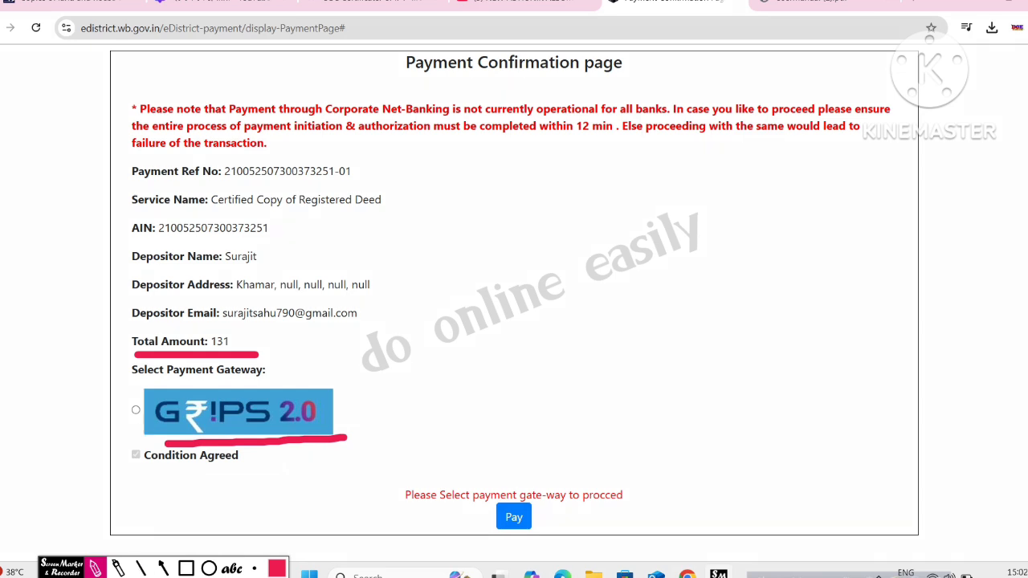
left_click(96, 568)
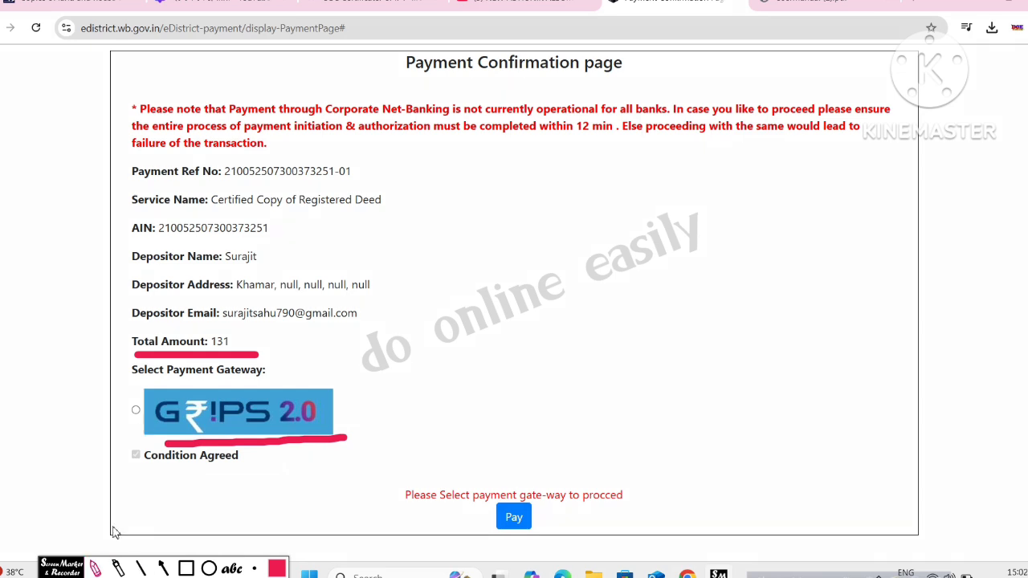
left_click(512, 501)
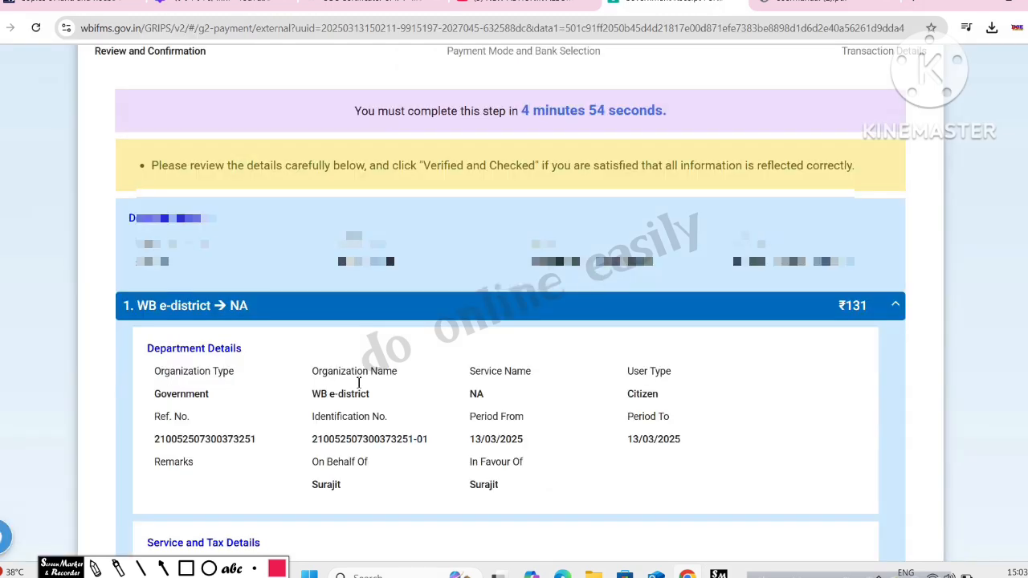
Step: Tick 'Verified and checked' under the ₹131 payment details
left_click(96, 569)
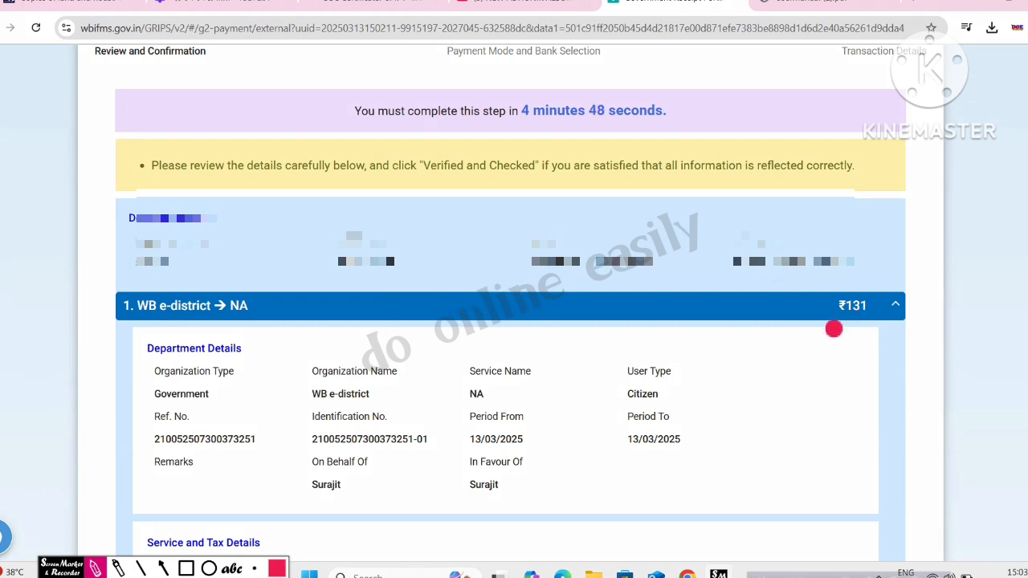
left_click_drag(830, 323, 868, 330)
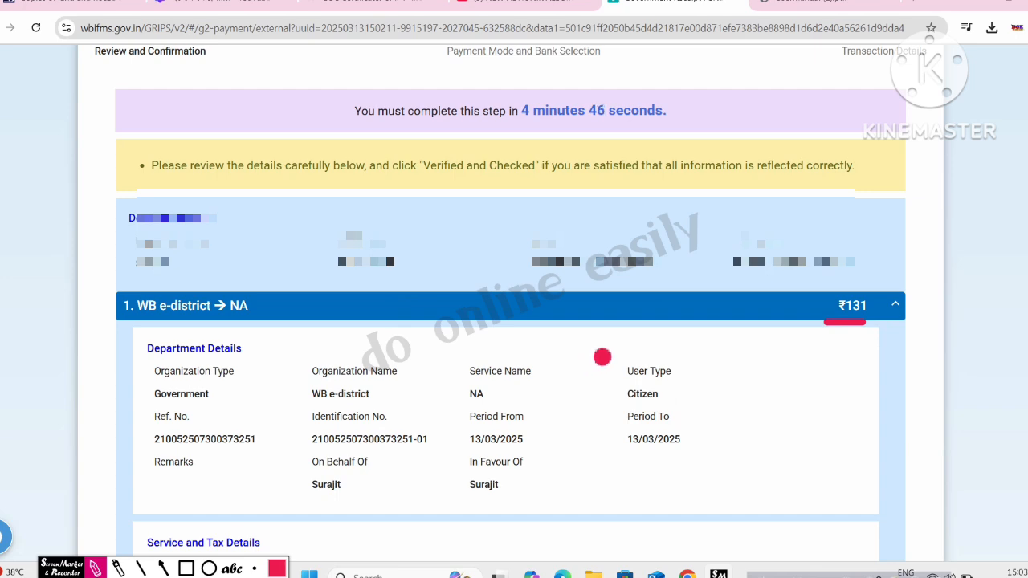
scroll(646, 346, "down", 3)
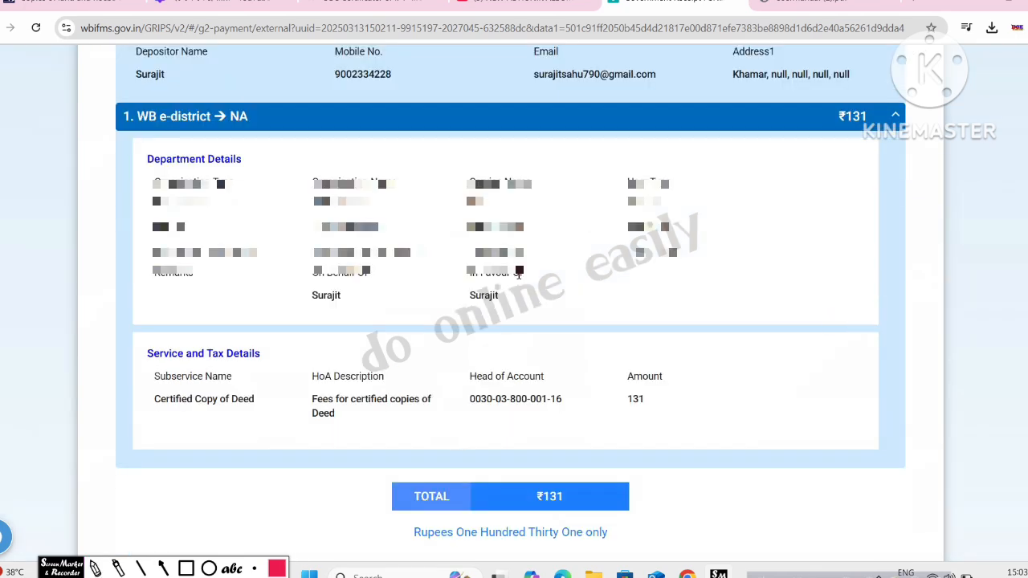
scroll(490, 293, "down", 3)
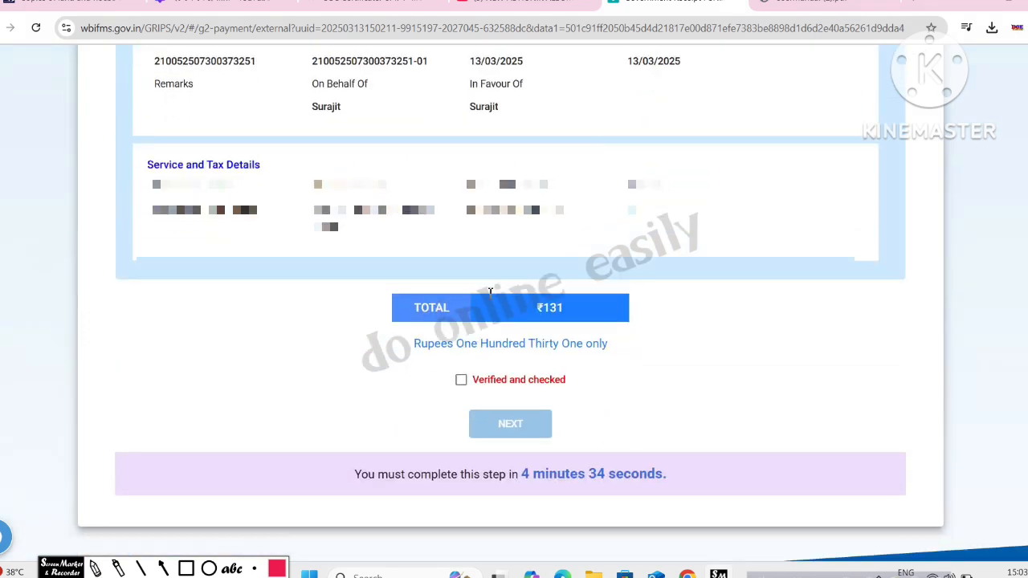
scroll(490, 293, "up", 2)
scroll(484, 302, "down", 2)
left_click(461, 381)
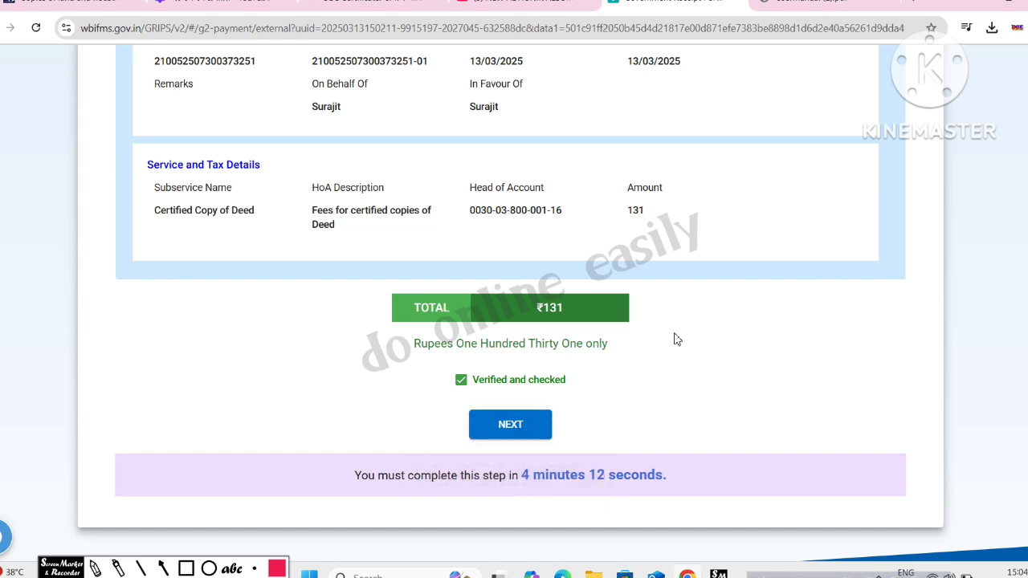
Step: Return to the top of the Review and Confirmation page, opening and closing the navigation drawer
scroll(677, 340, "up", 1)
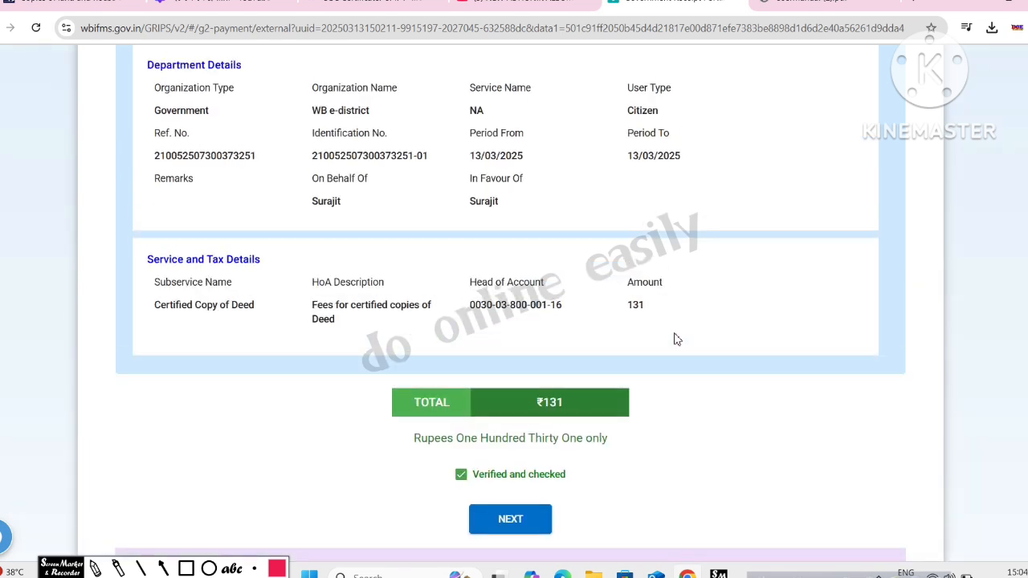
scroll(677, 340, "down", 1)
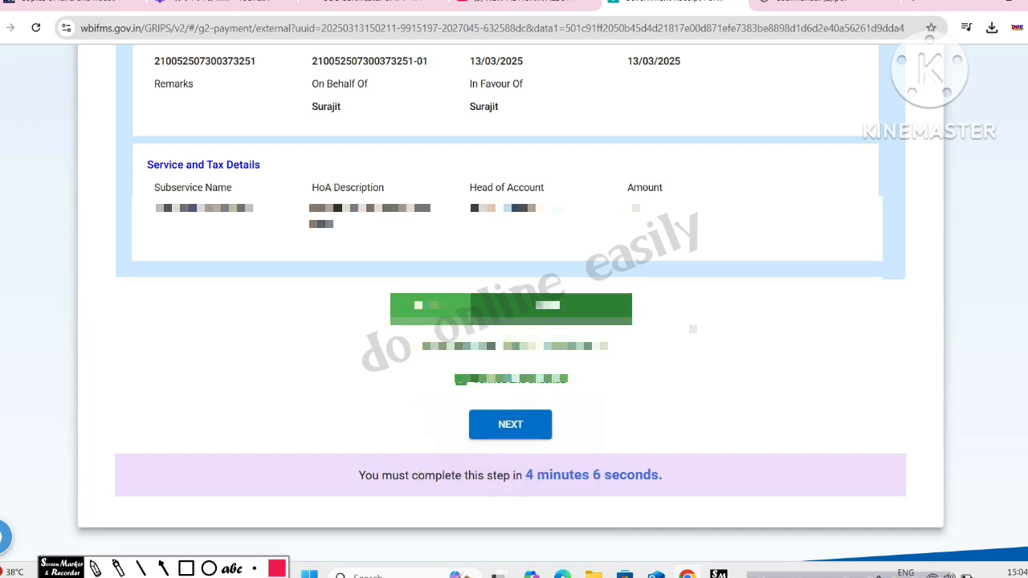
scroll(554, 393, "up", 1)
scroll(828, 178, "up", 5)
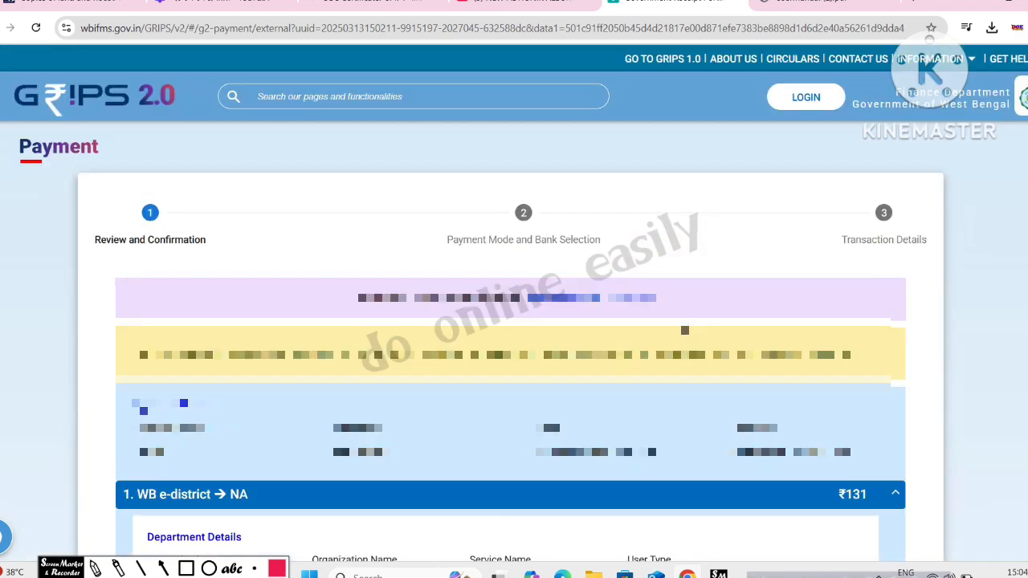
left_click(5, 98)
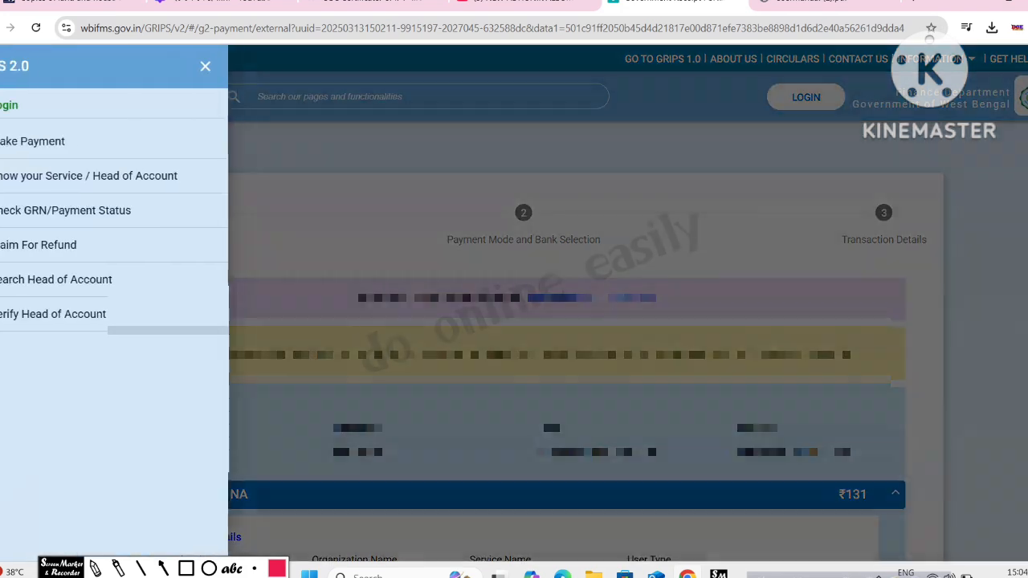
left_click(428, 196)
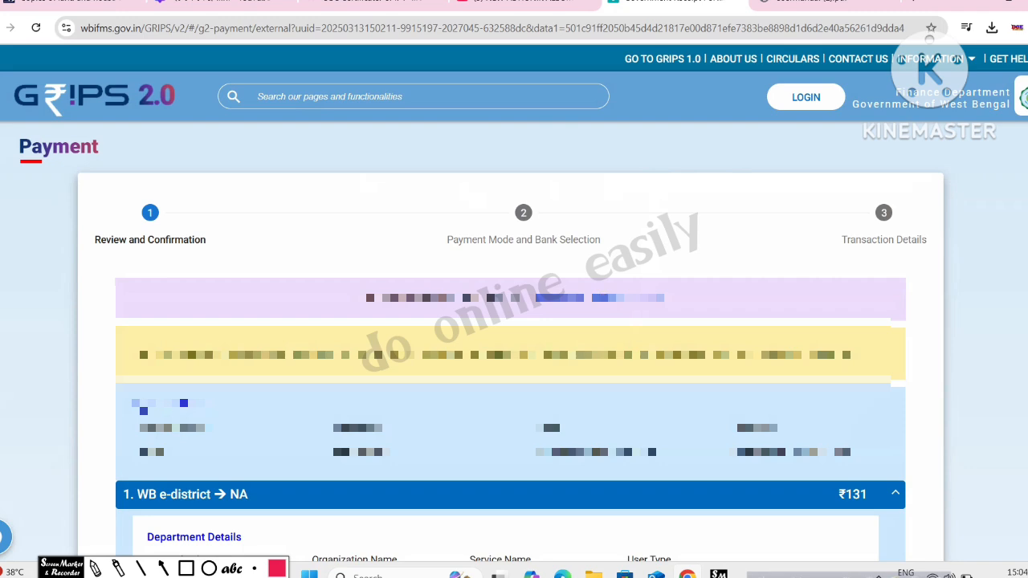
scroll(604, 298, "down", 1)
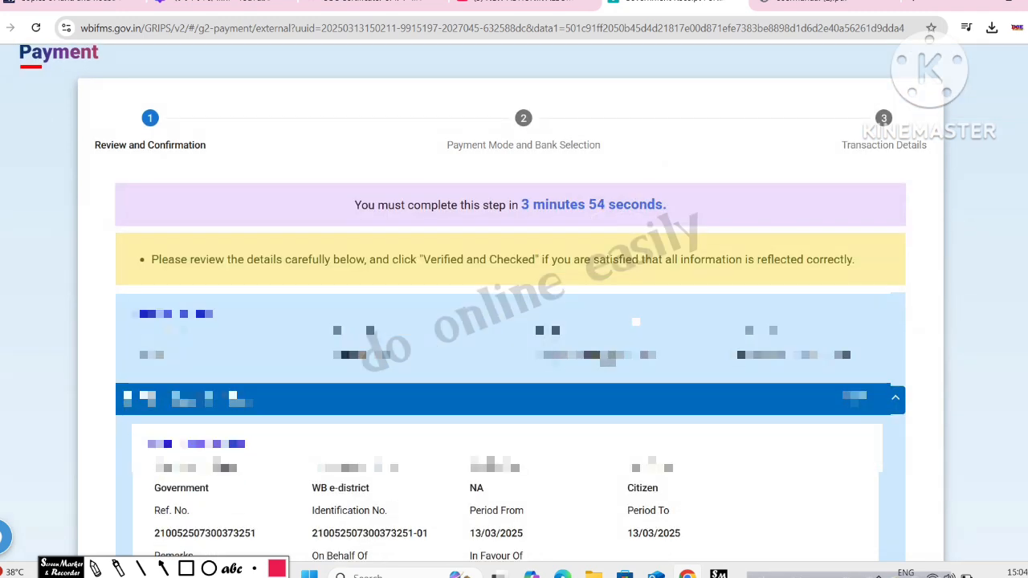
scroll(636, 322, "up", 1)
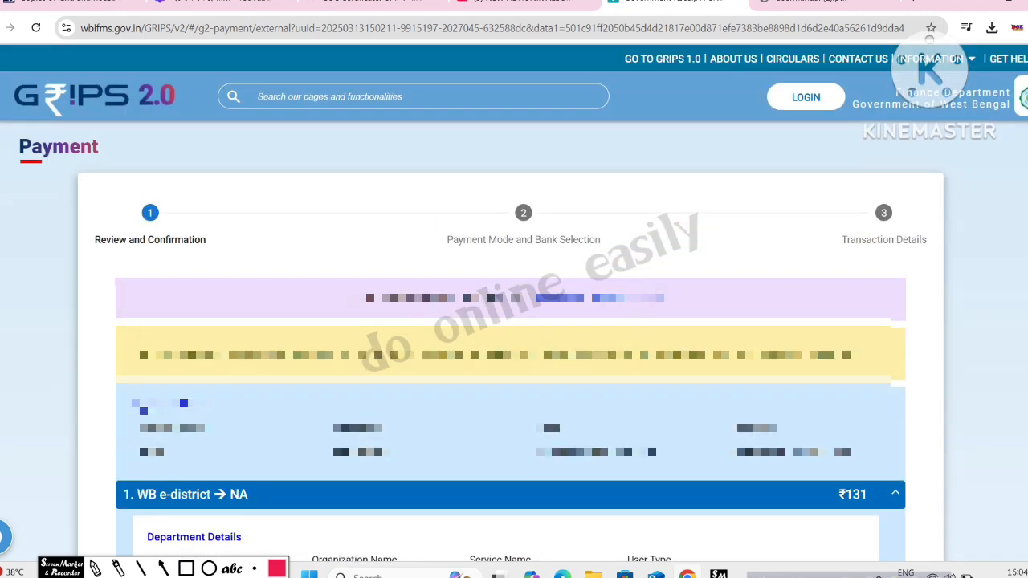